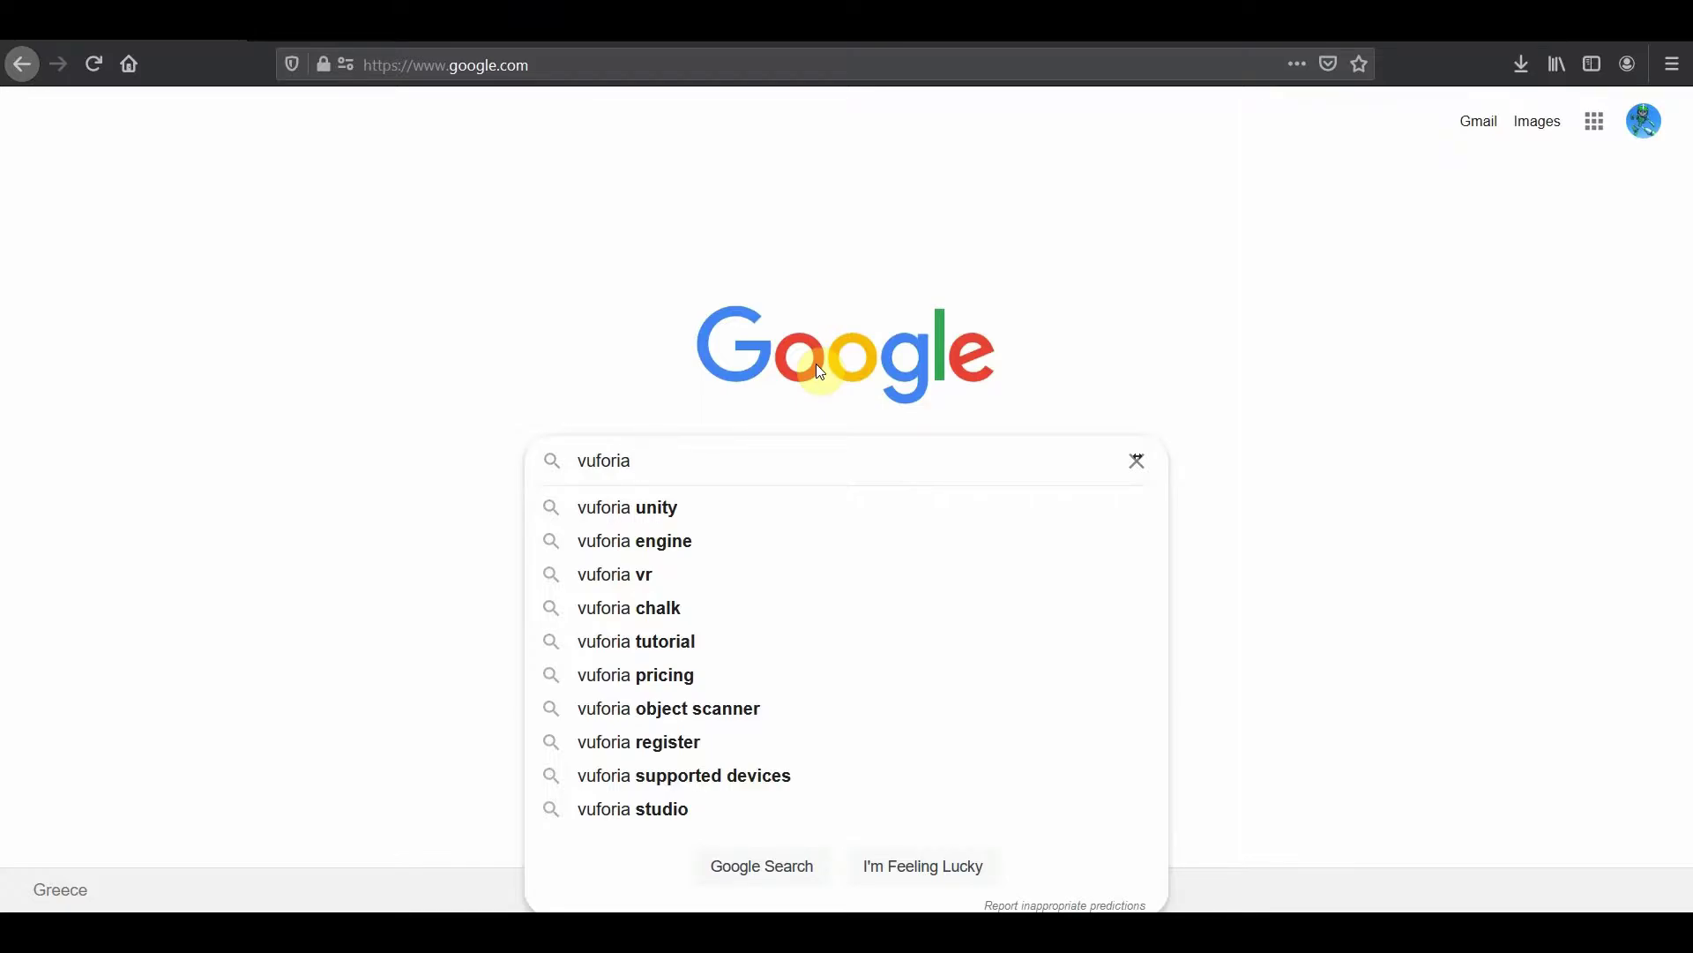
# Search Google for 'vuforia engine' to find the Vuforia Developer Portal.
pyautogui.write(' engine')
pyautogui.press('Return')
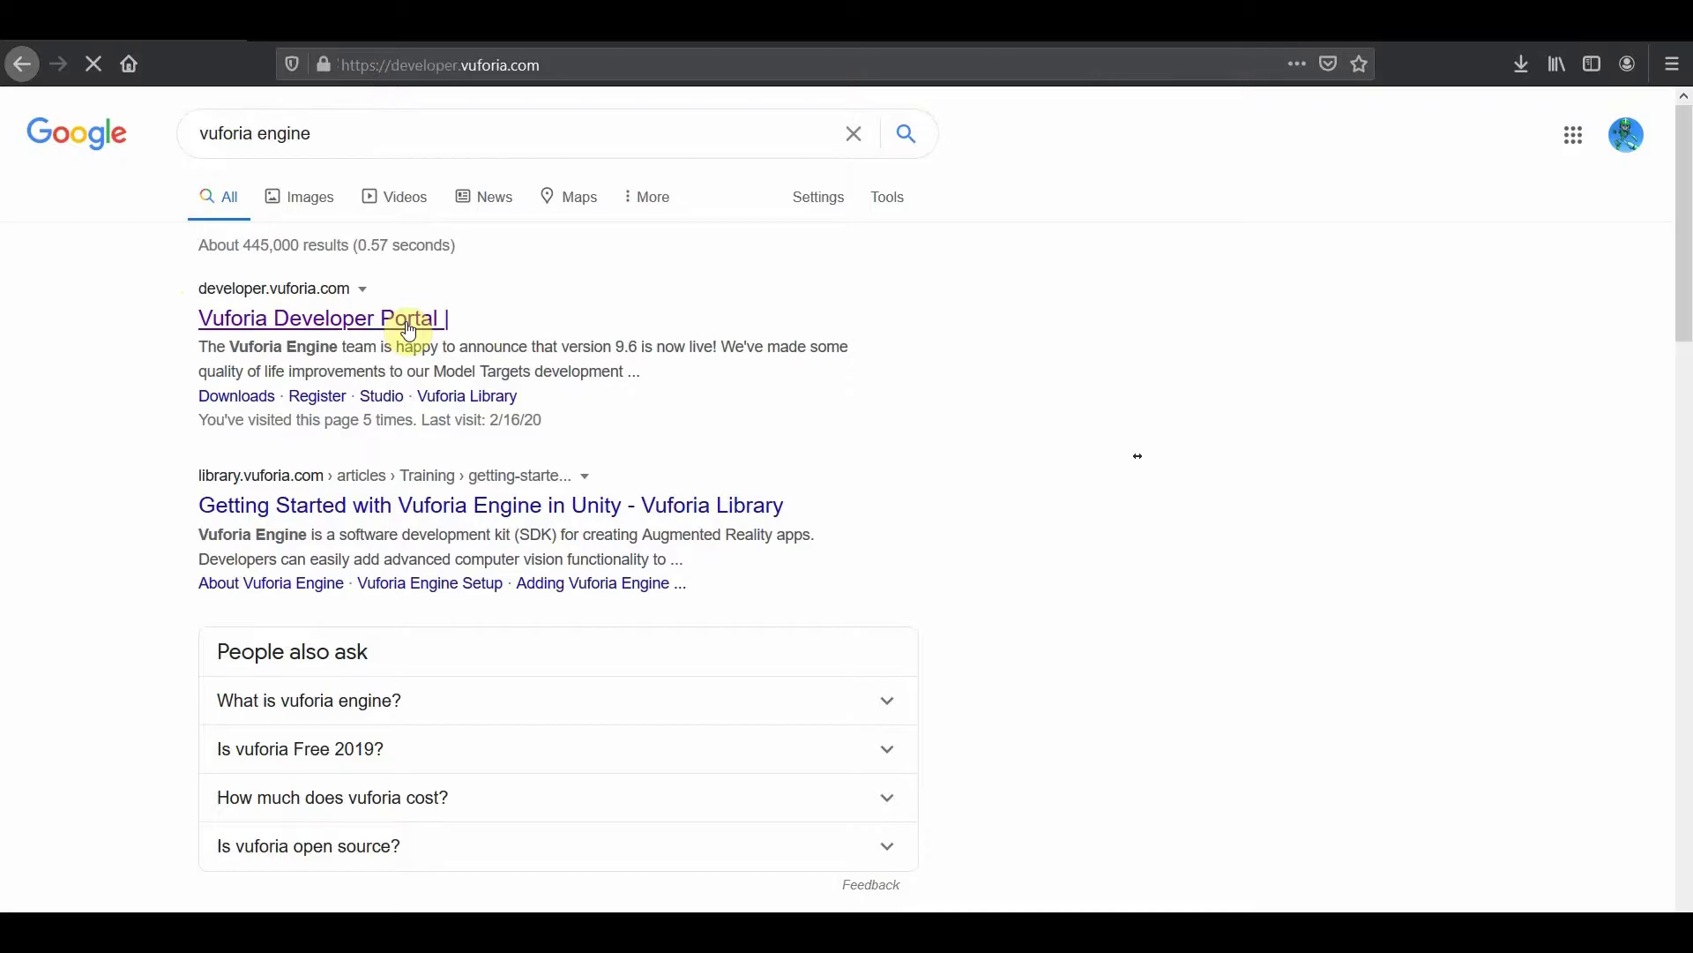
# Open the Vuforia Developer Portal result and log in.
pyautogui.click(1434, 134)
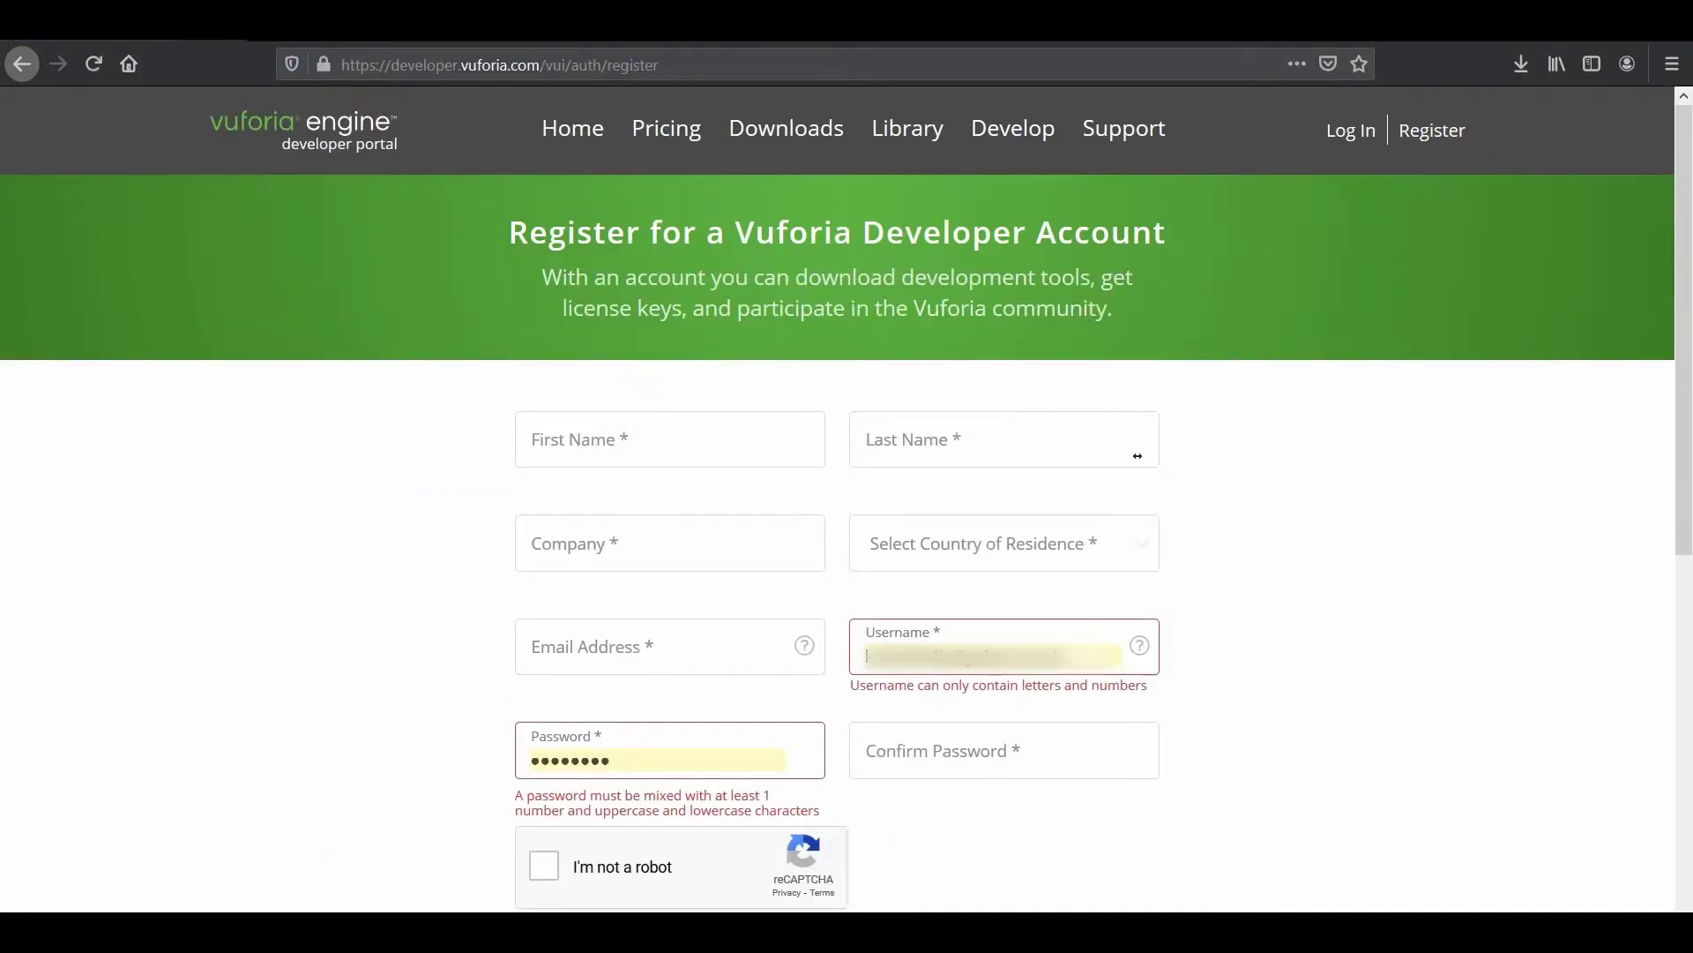
pyautogui.click(1353, 137)
pyautogui.press('Return')
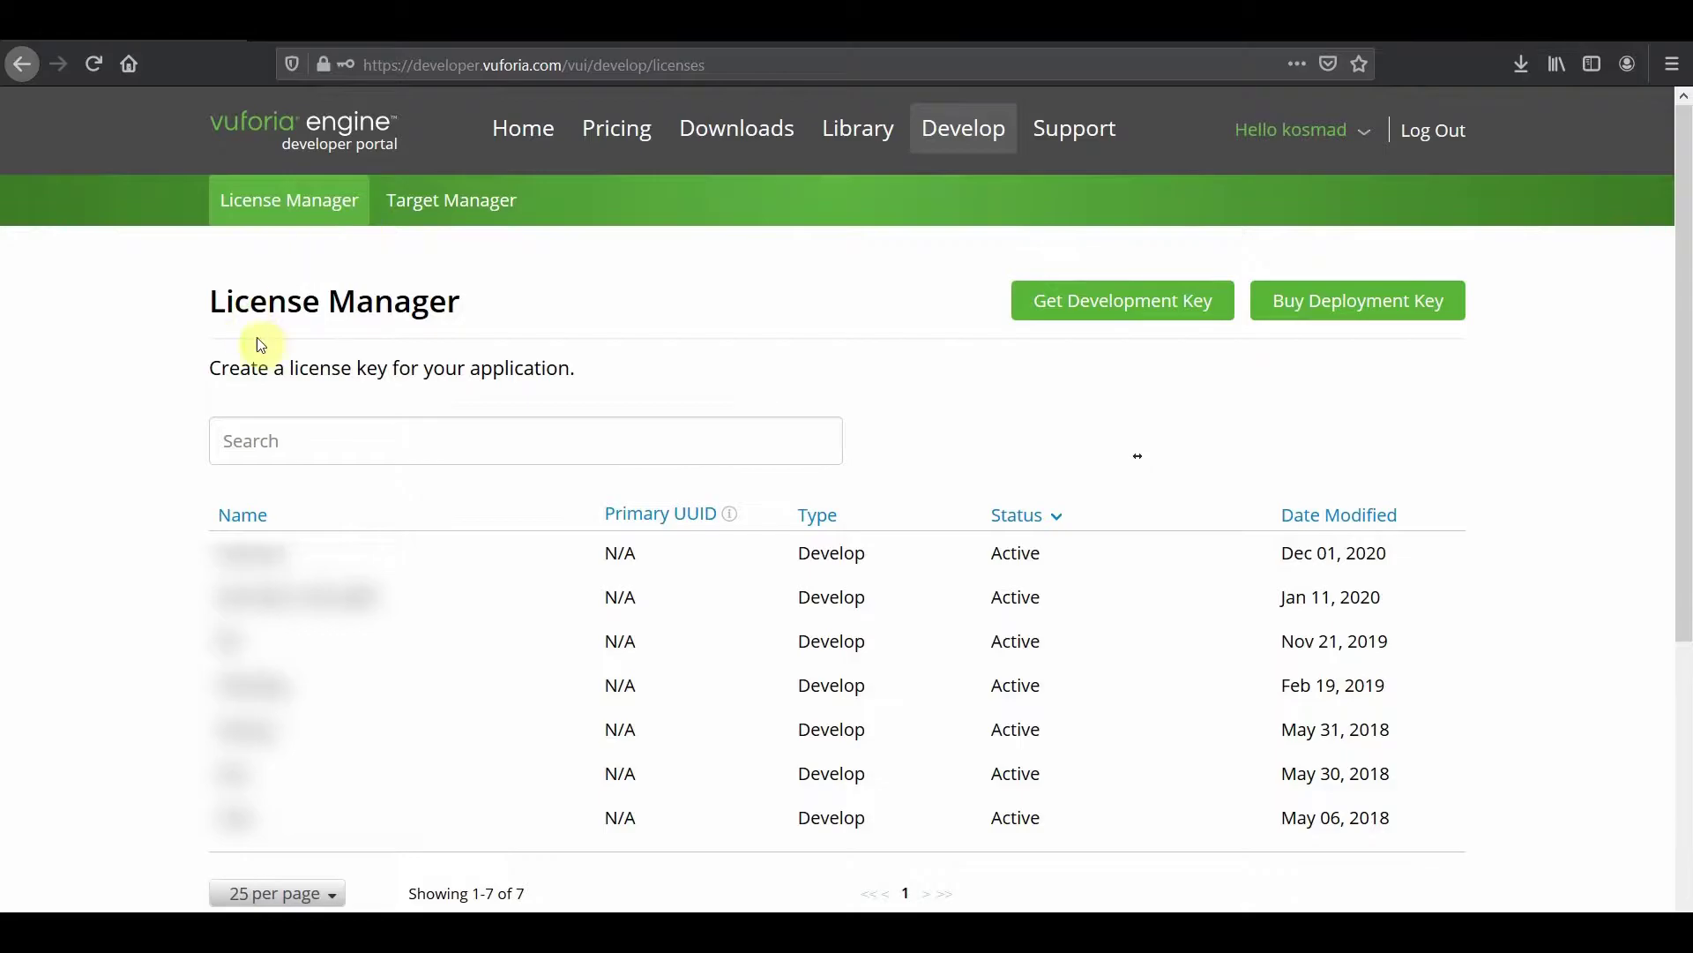
# Create a free development license key named Hack-AR, accepting the agreement, and open its details.
pyautogui.click(1102, 311)
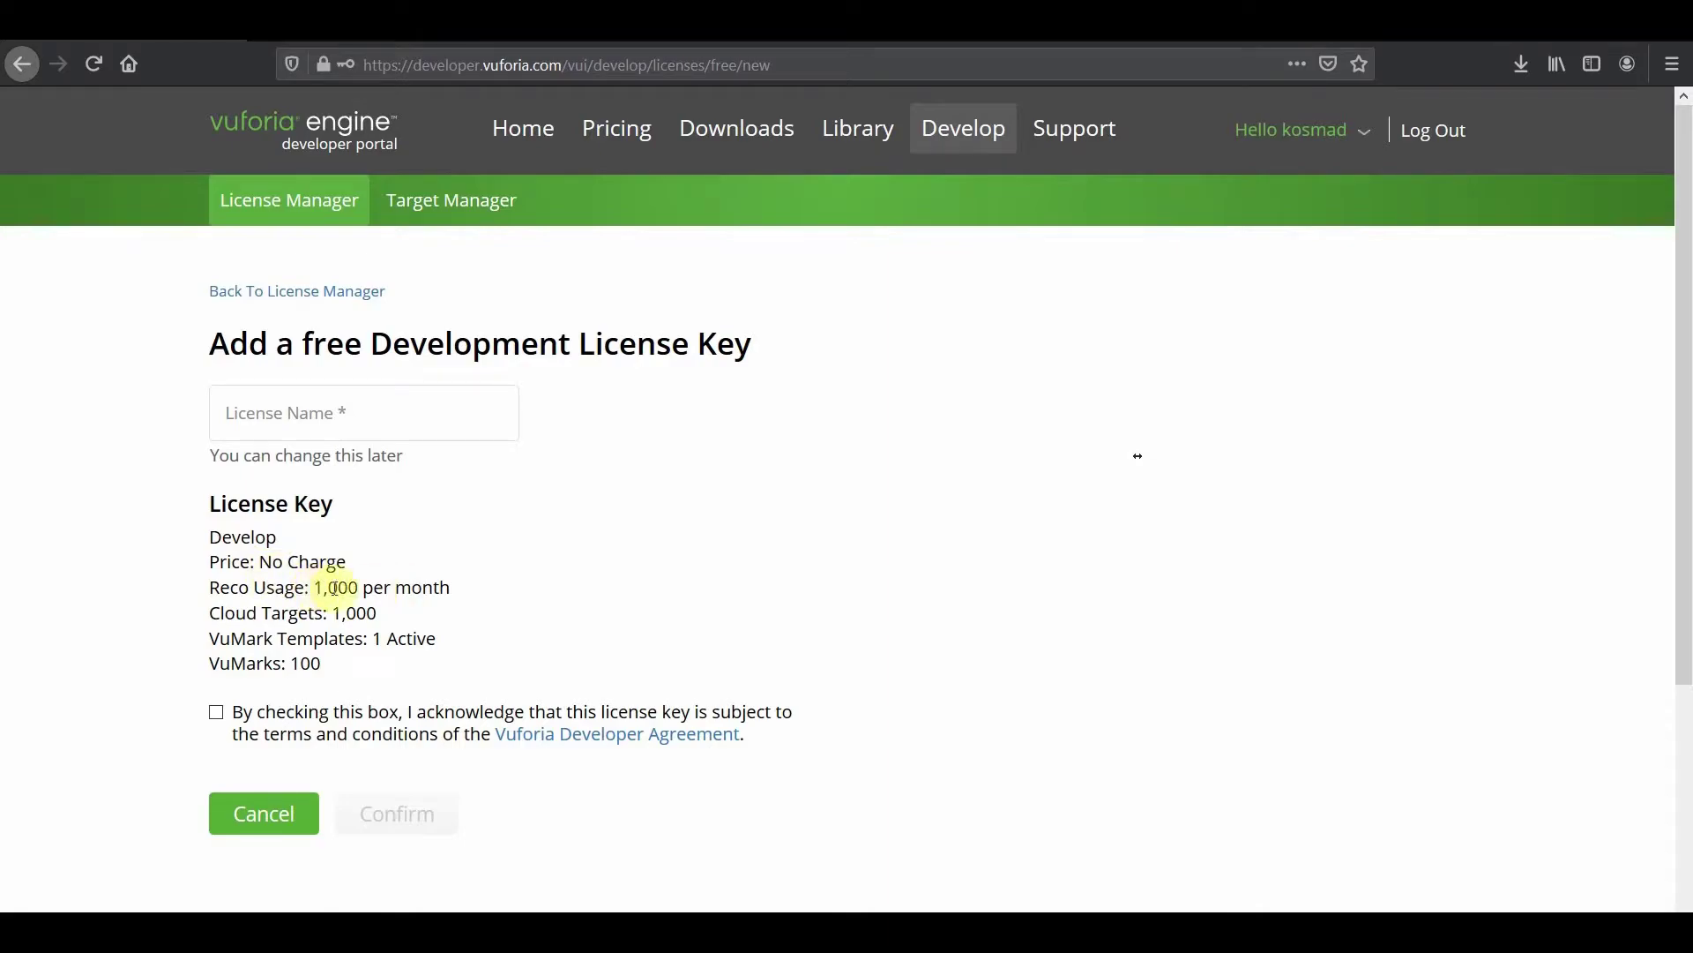
pyautogui.click(322, 410)
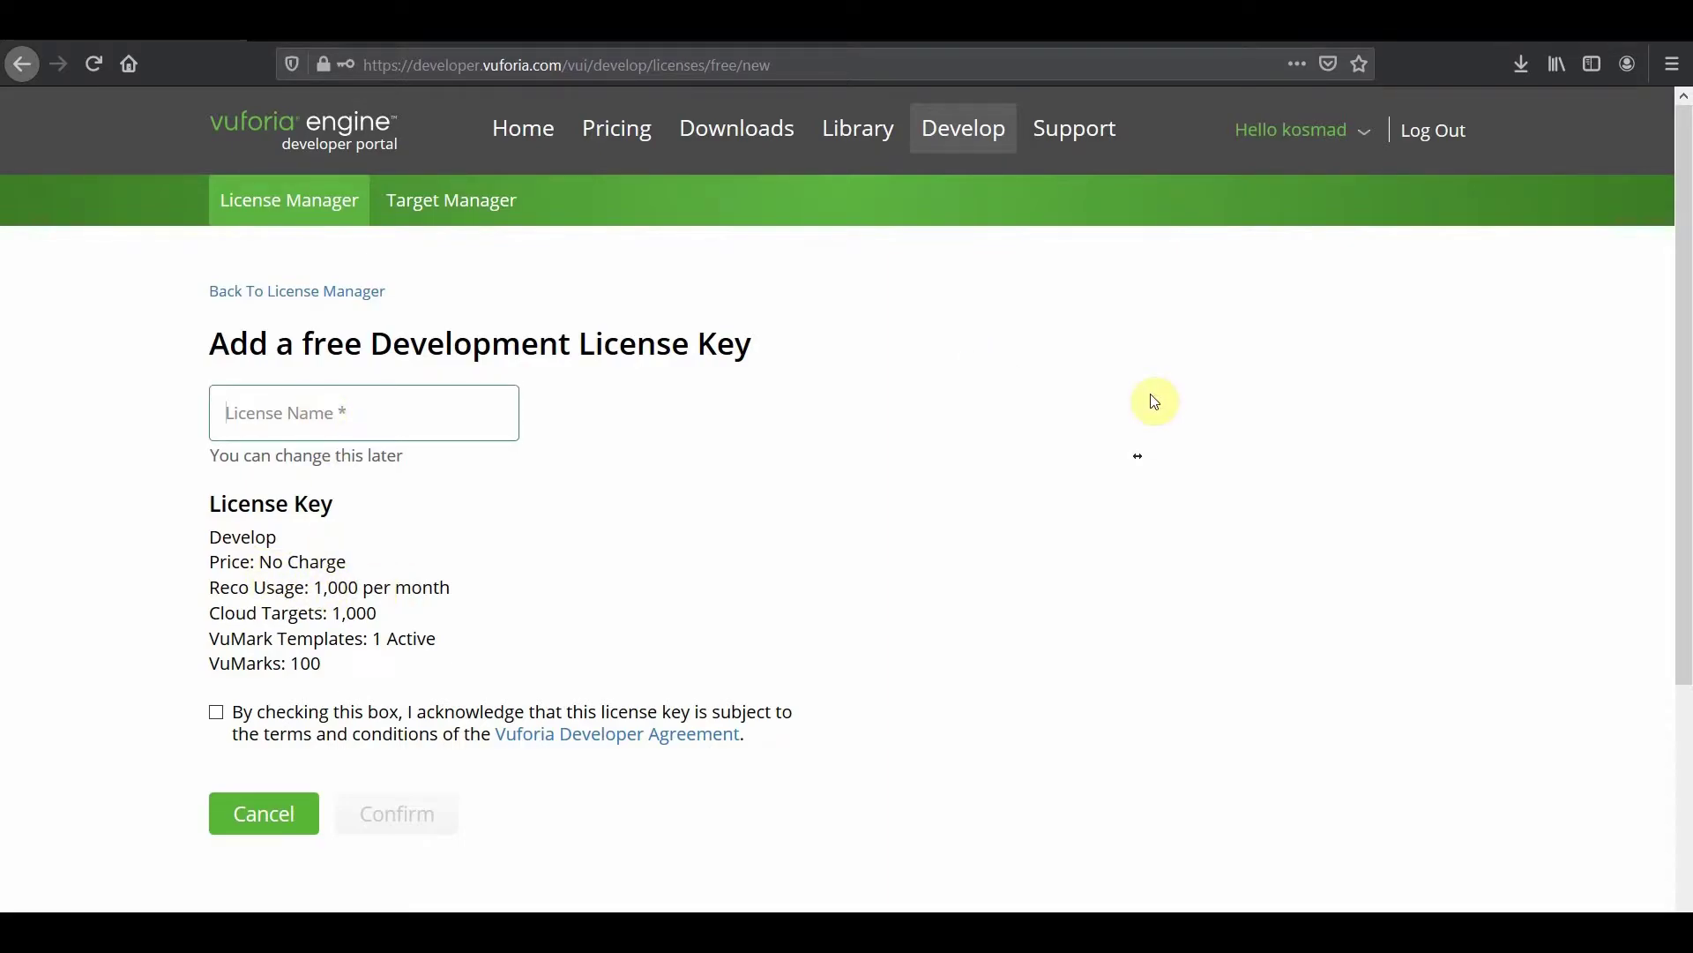
pyautogui.write('Hack-AR')
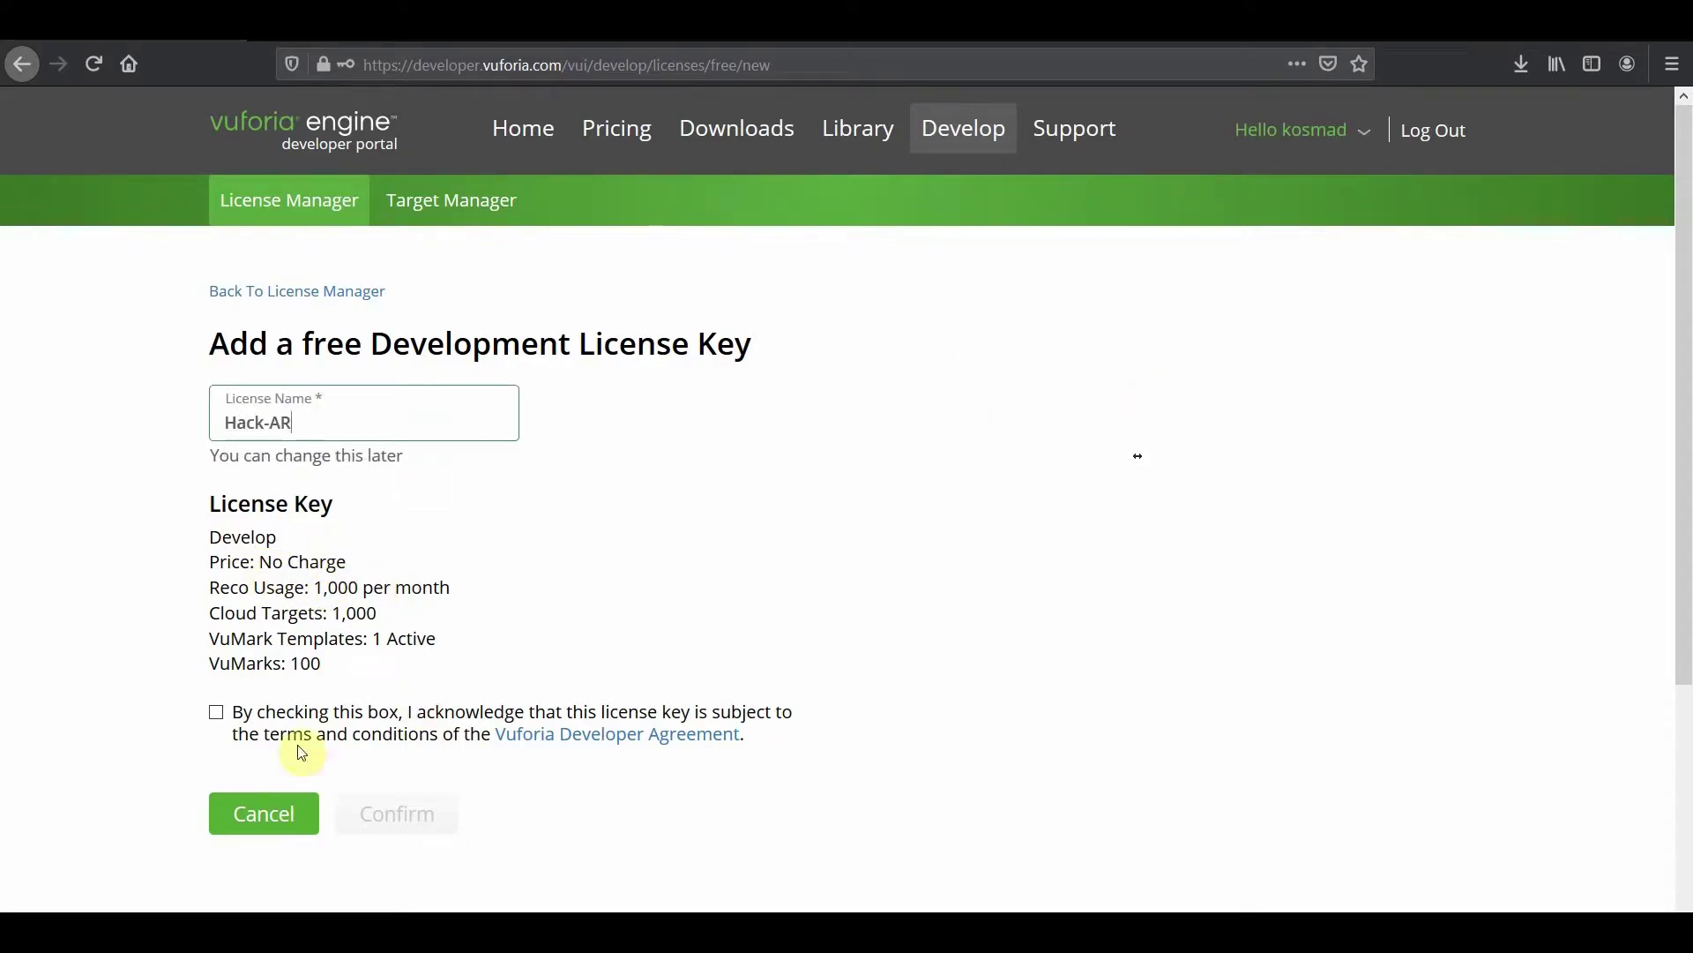
pyautogui.click(216, 712)
pyautogui.click(395, 811)
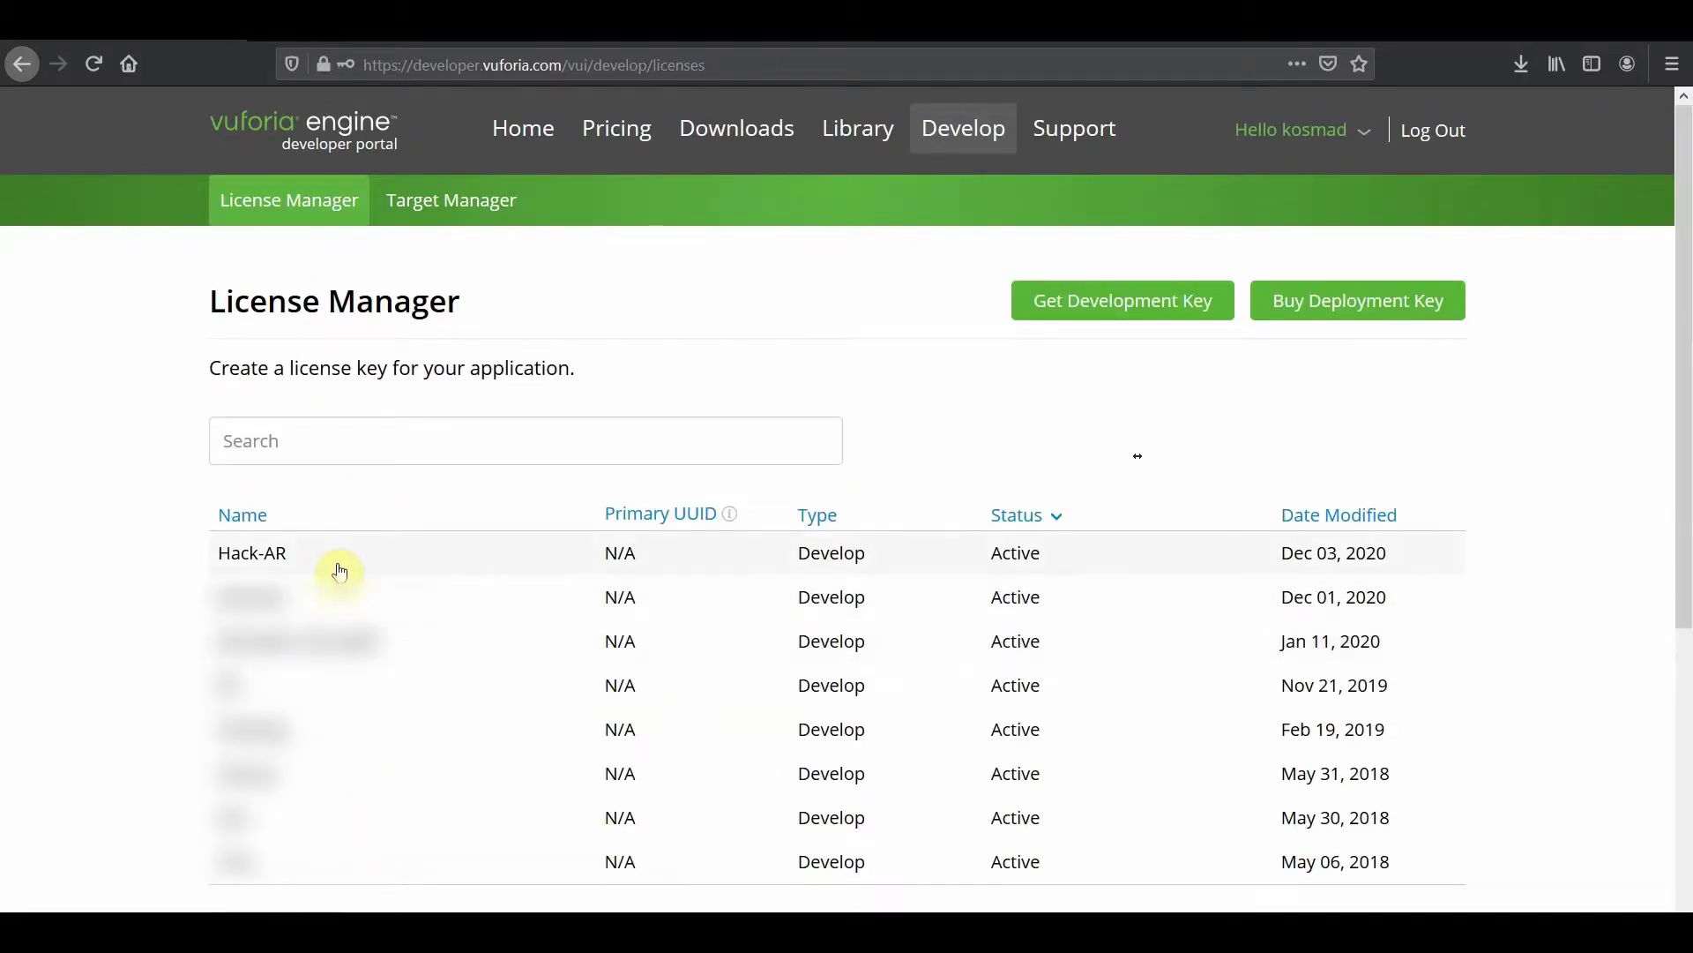
pyautogui.click(300, 547)
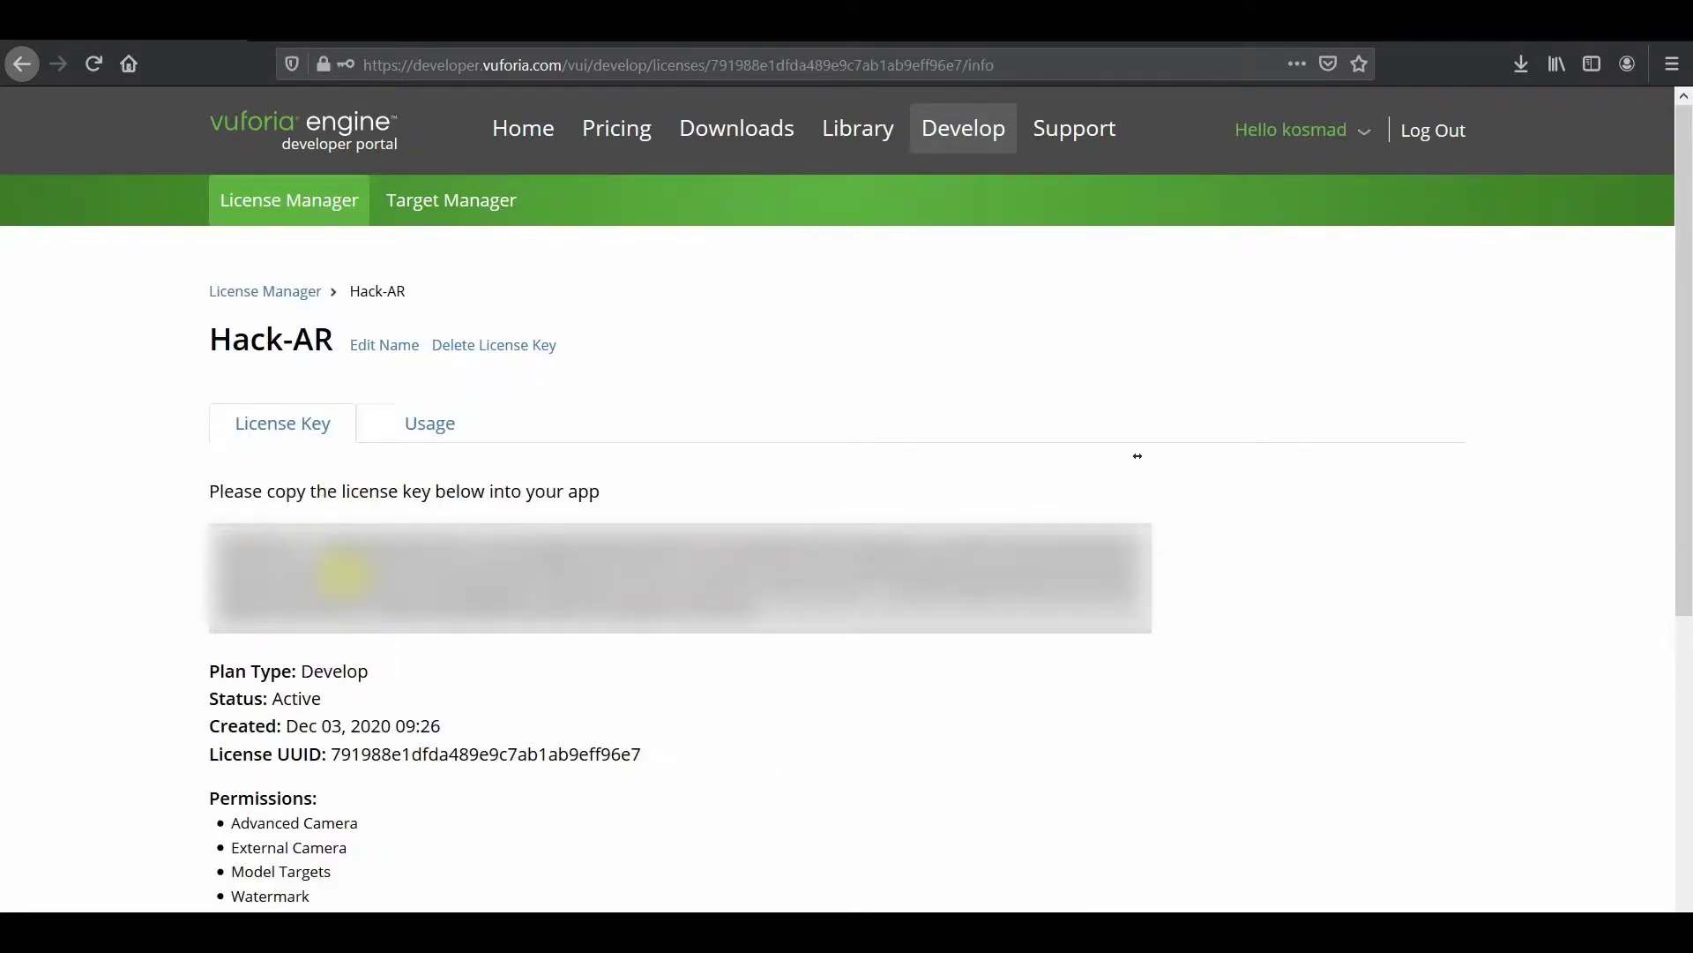
# Copy the Hack-AR license key and go to the Target Manager database list.
pyautogui.click(346, 575)
pyautogui.click(421, 204)
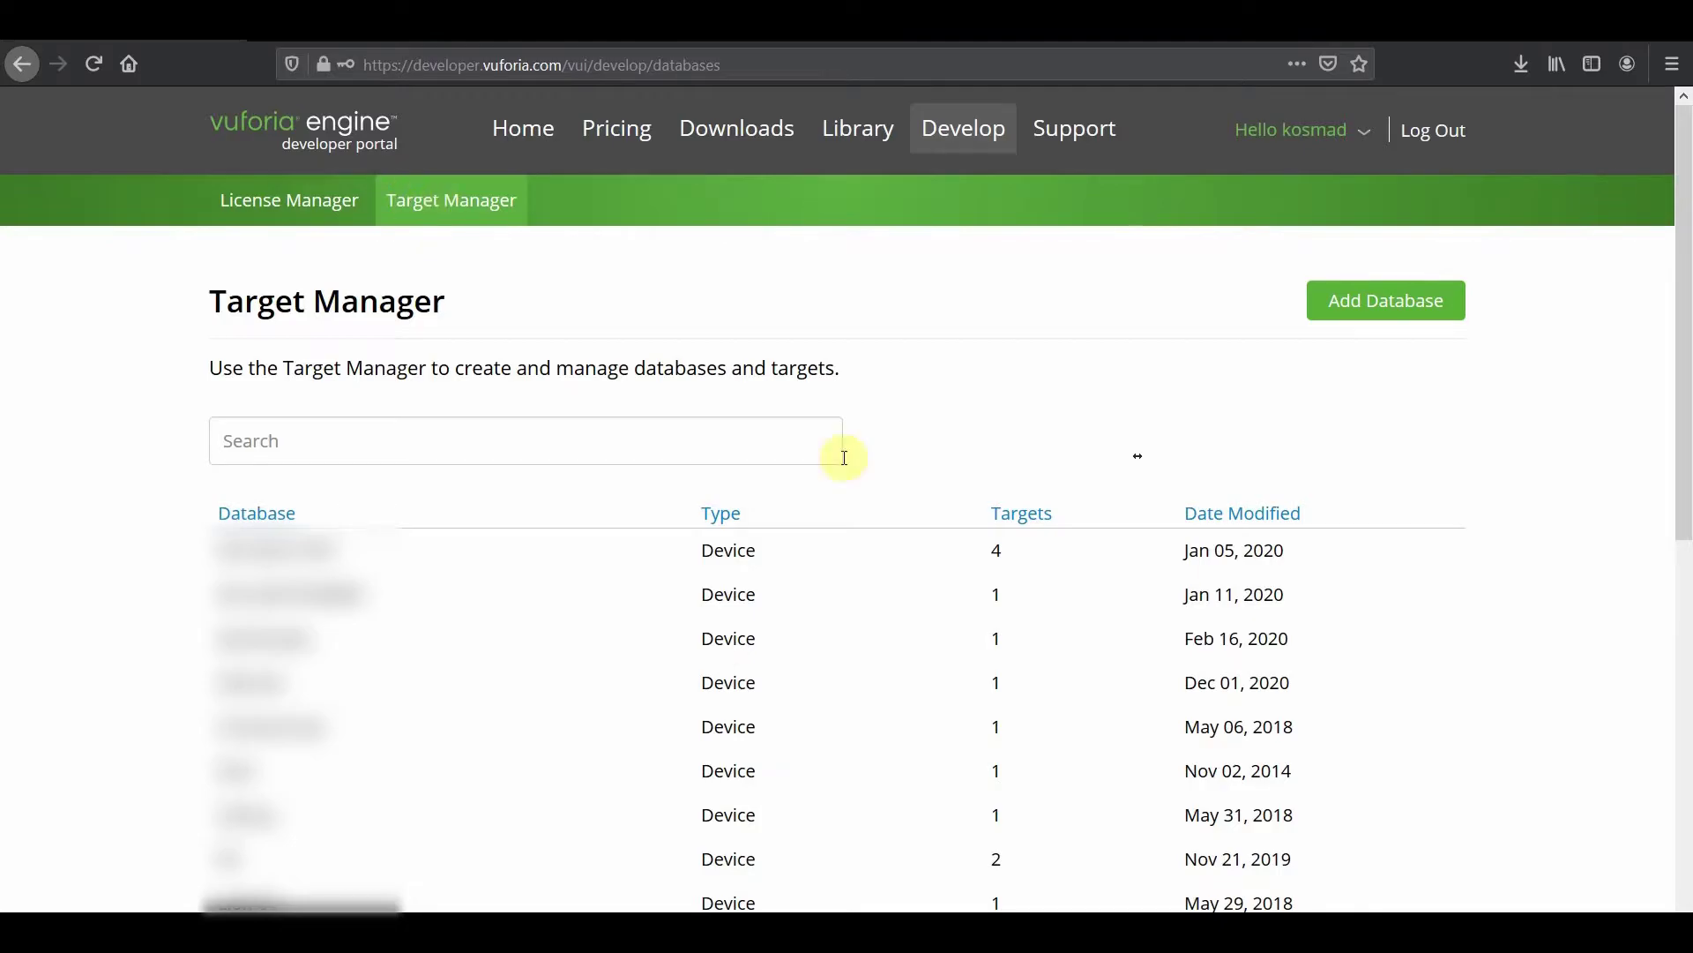
# Create a Device database named Hack-AR and open its empty target page.
pyautogui.click(1410, 316)
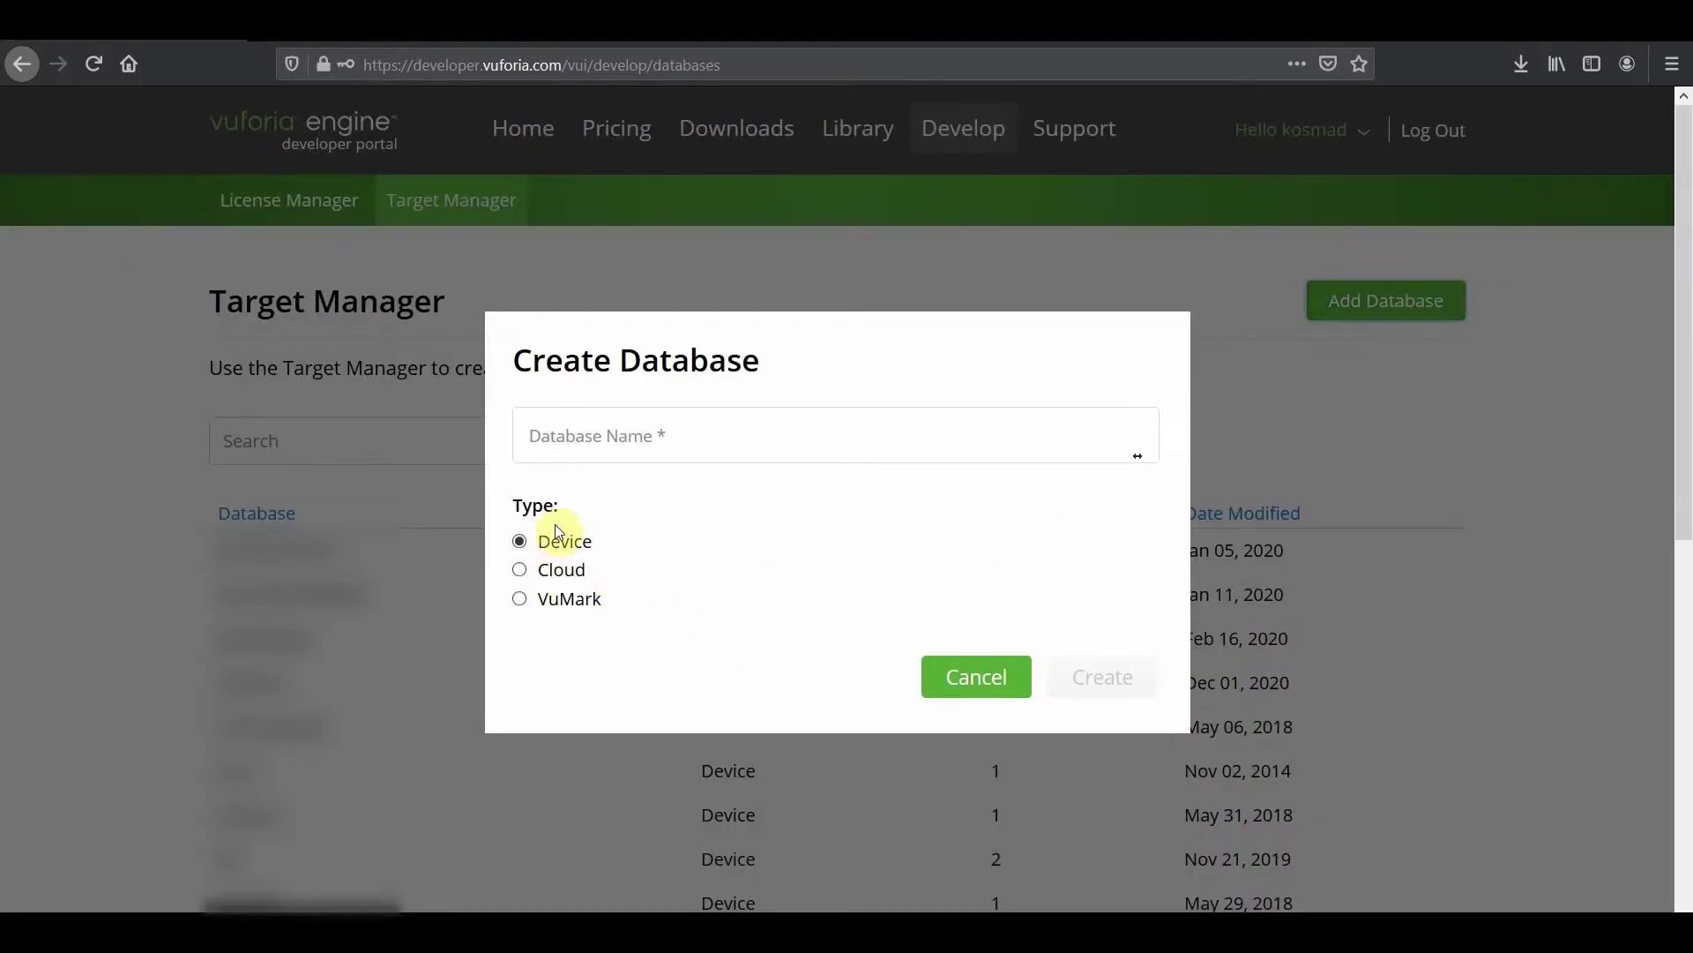
pyautogui.click(617, 441)
pyautogui.write('Hack AR')
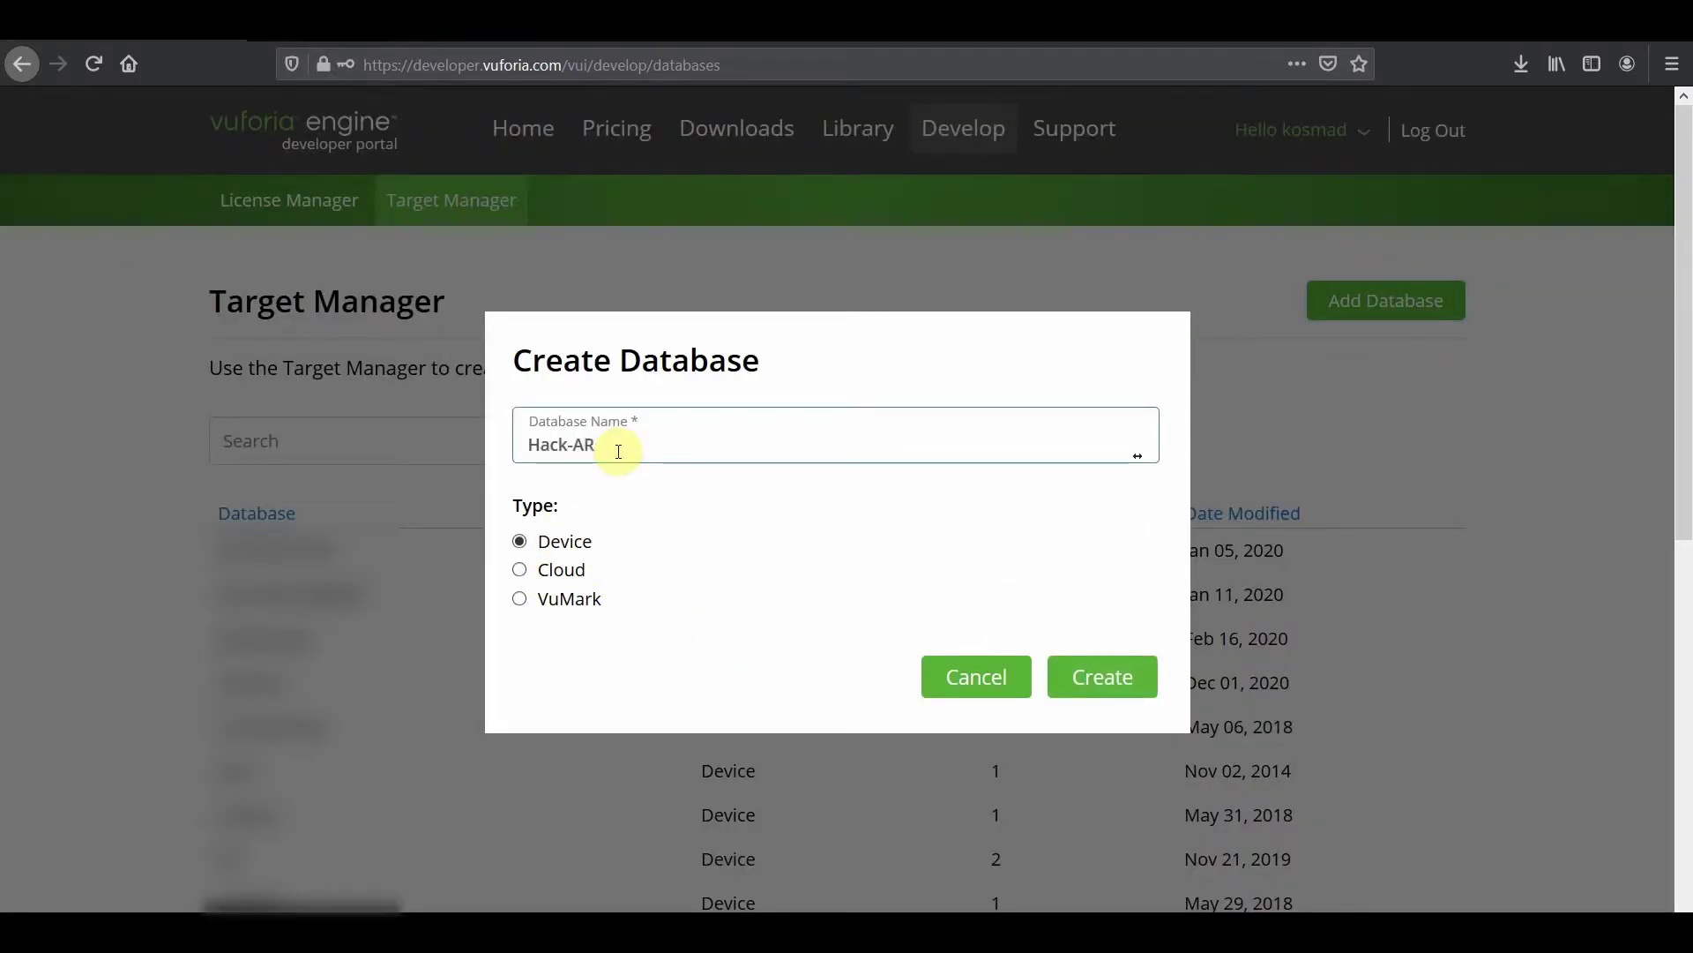
pyautogui.click(1125, 677)
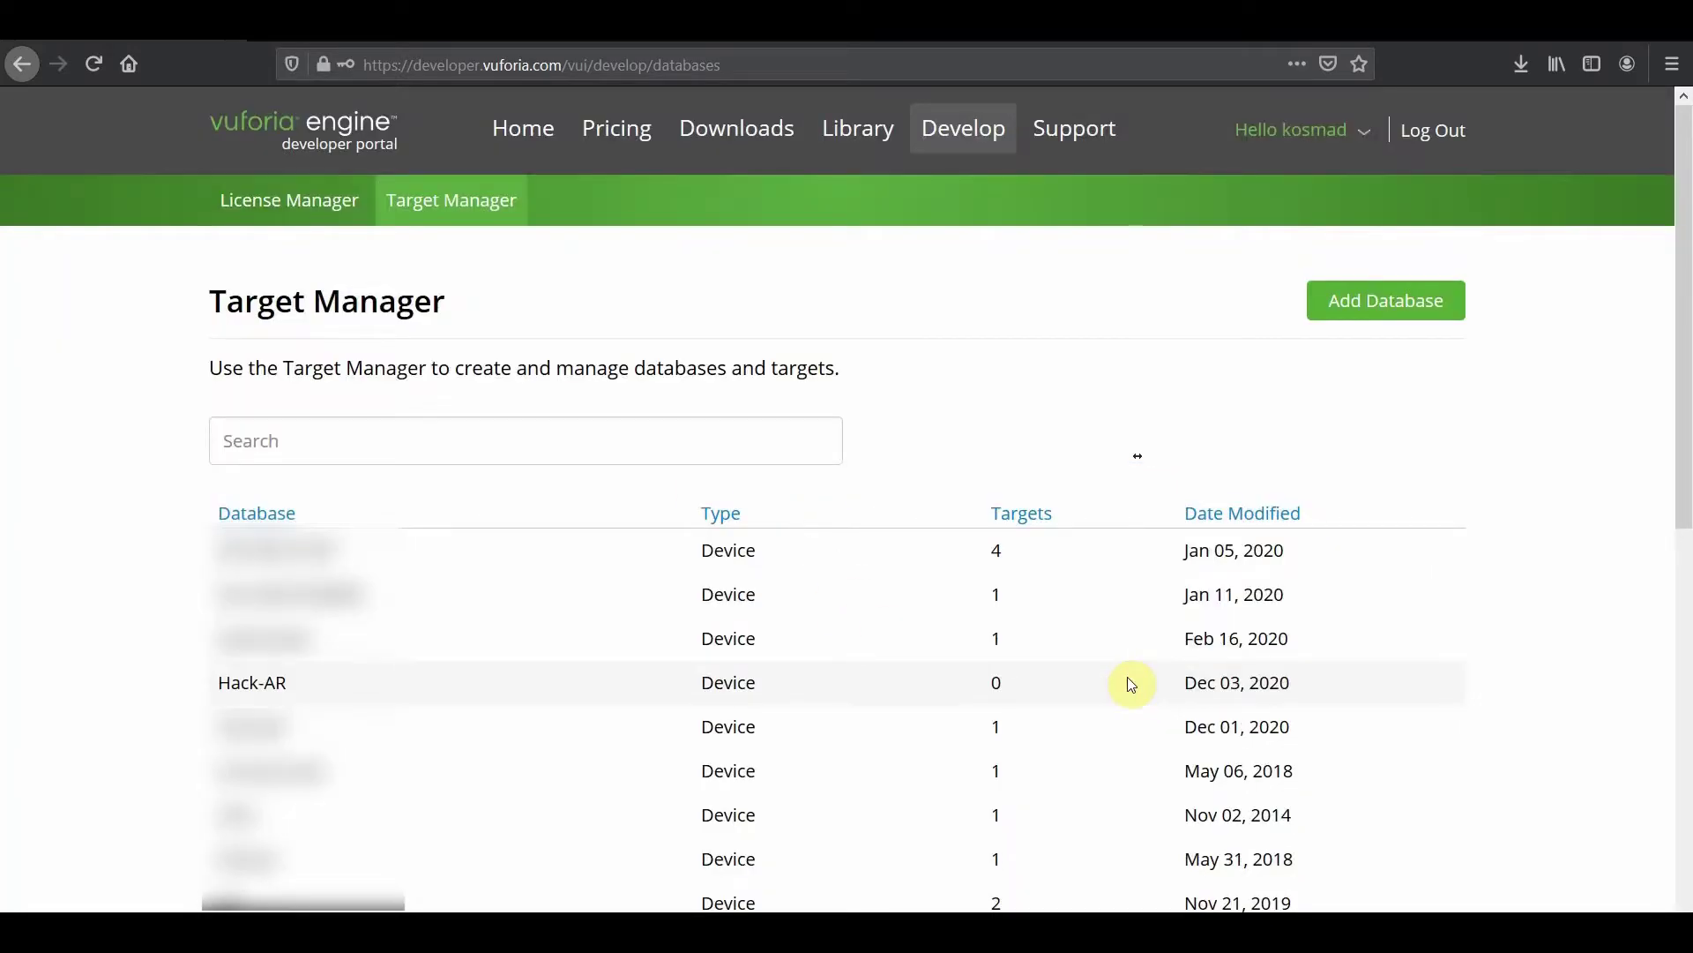
pyautogui.click(308, 687)
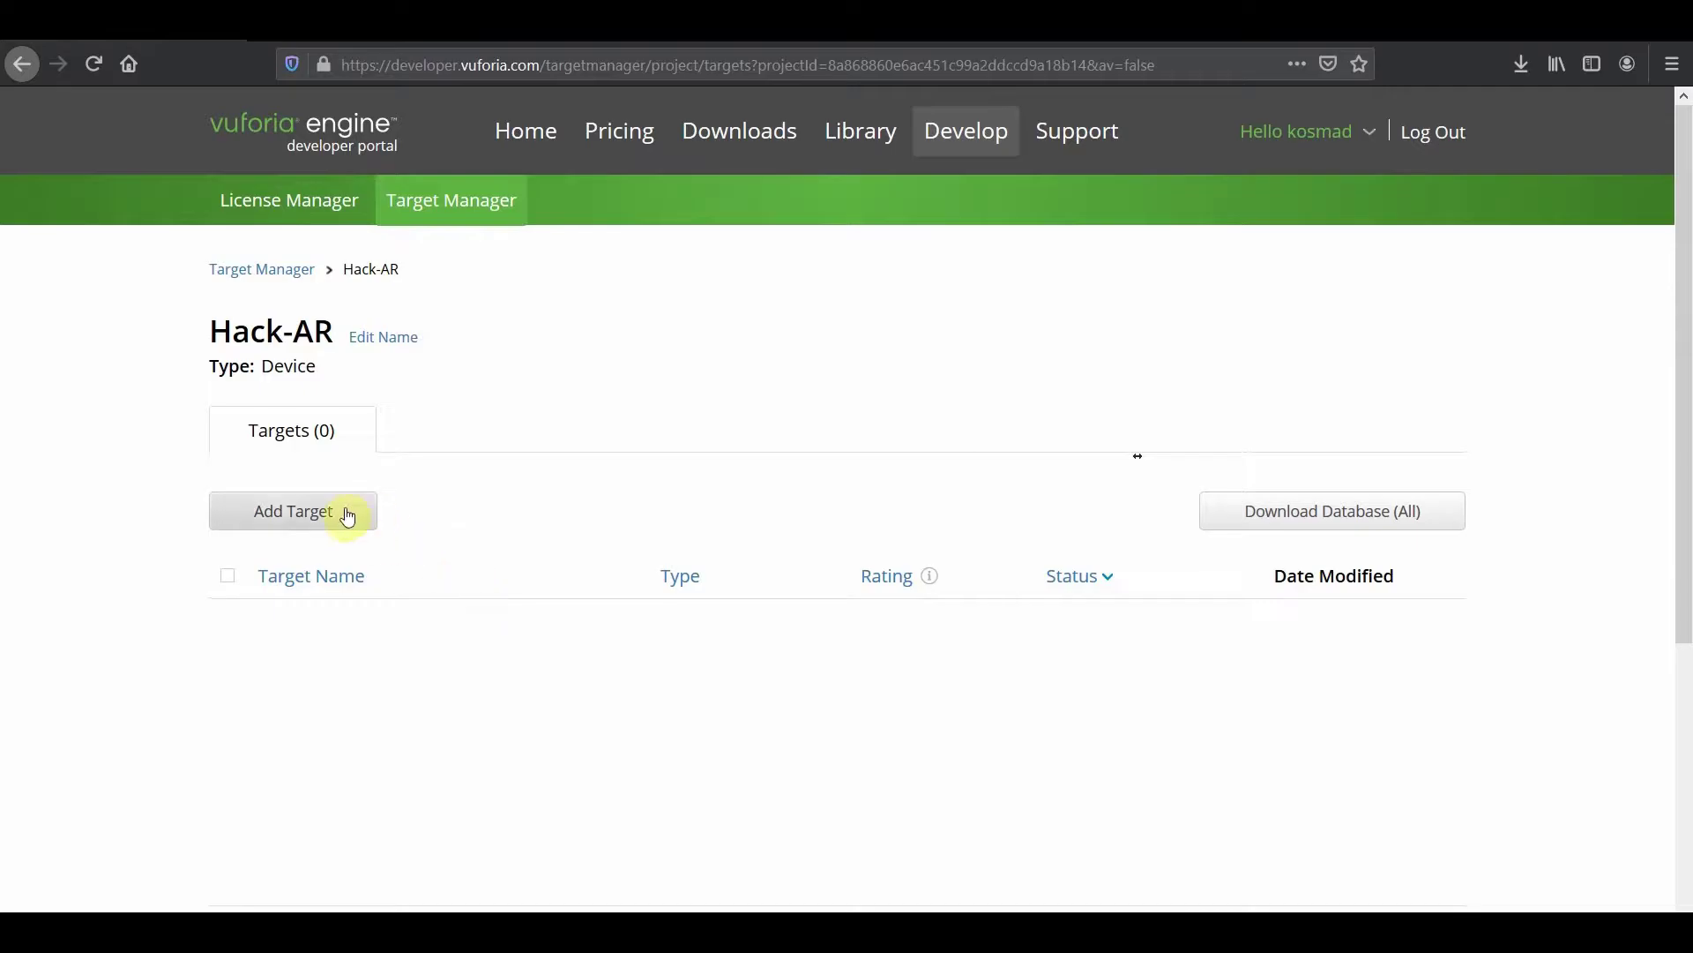
# Add coin-003b.png as a single-image target with width 10.
pyautogui.click(342, 510)
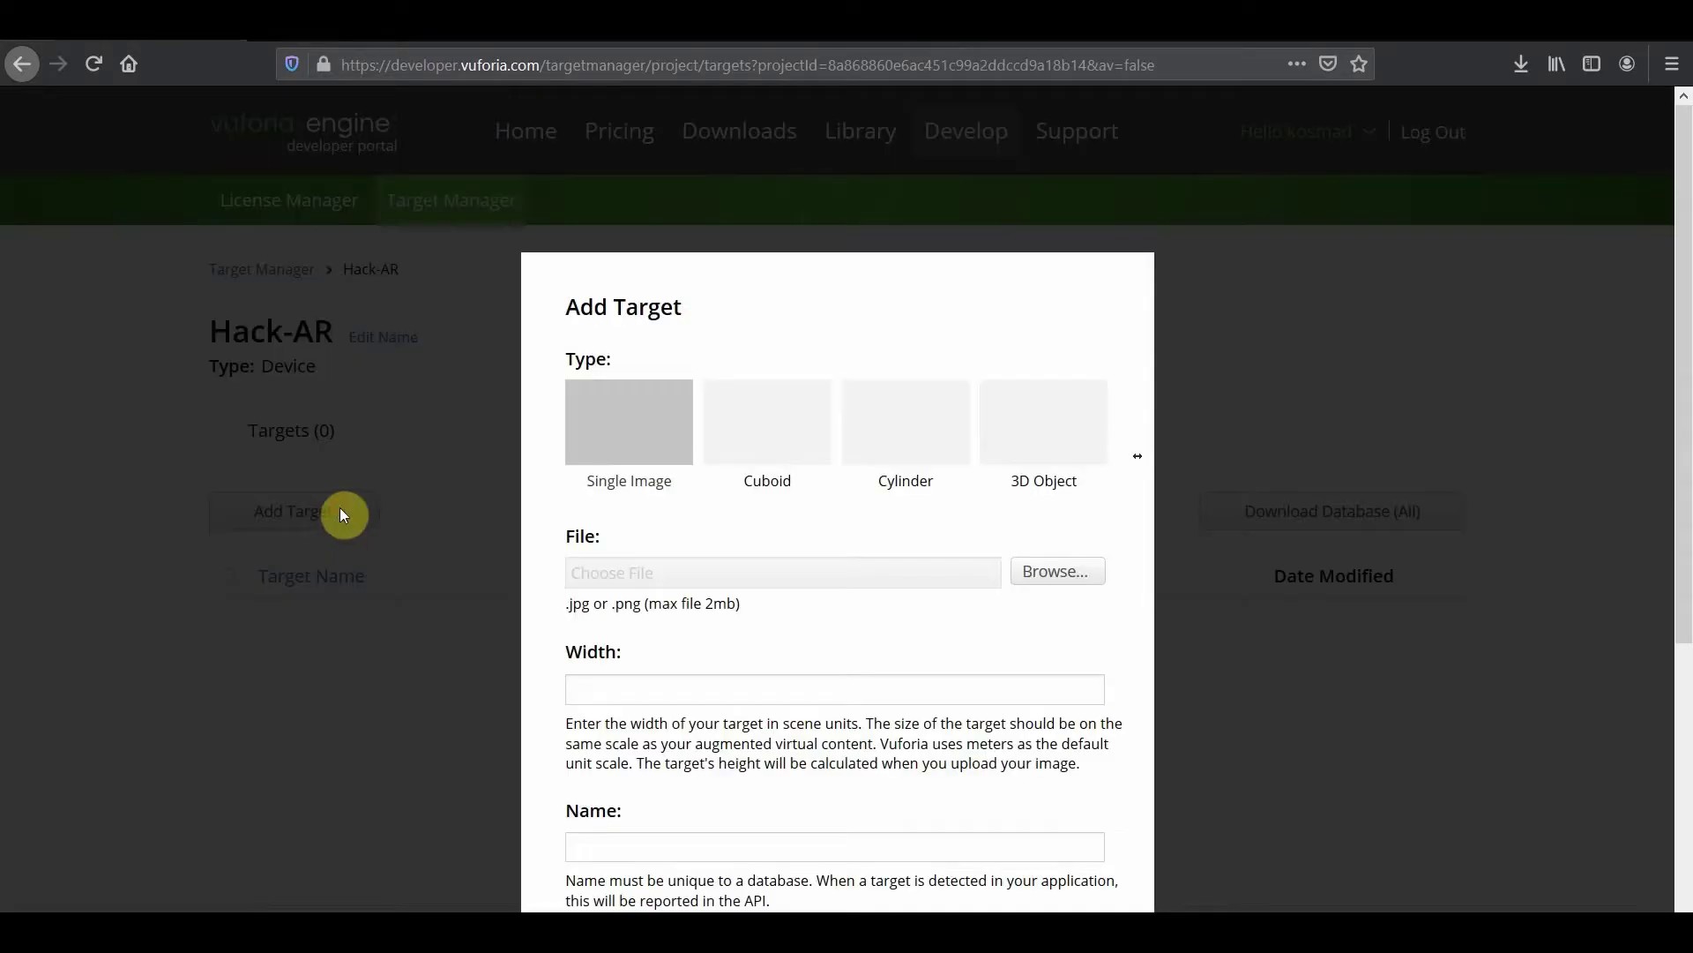
pyautogui.click(1026, 572)
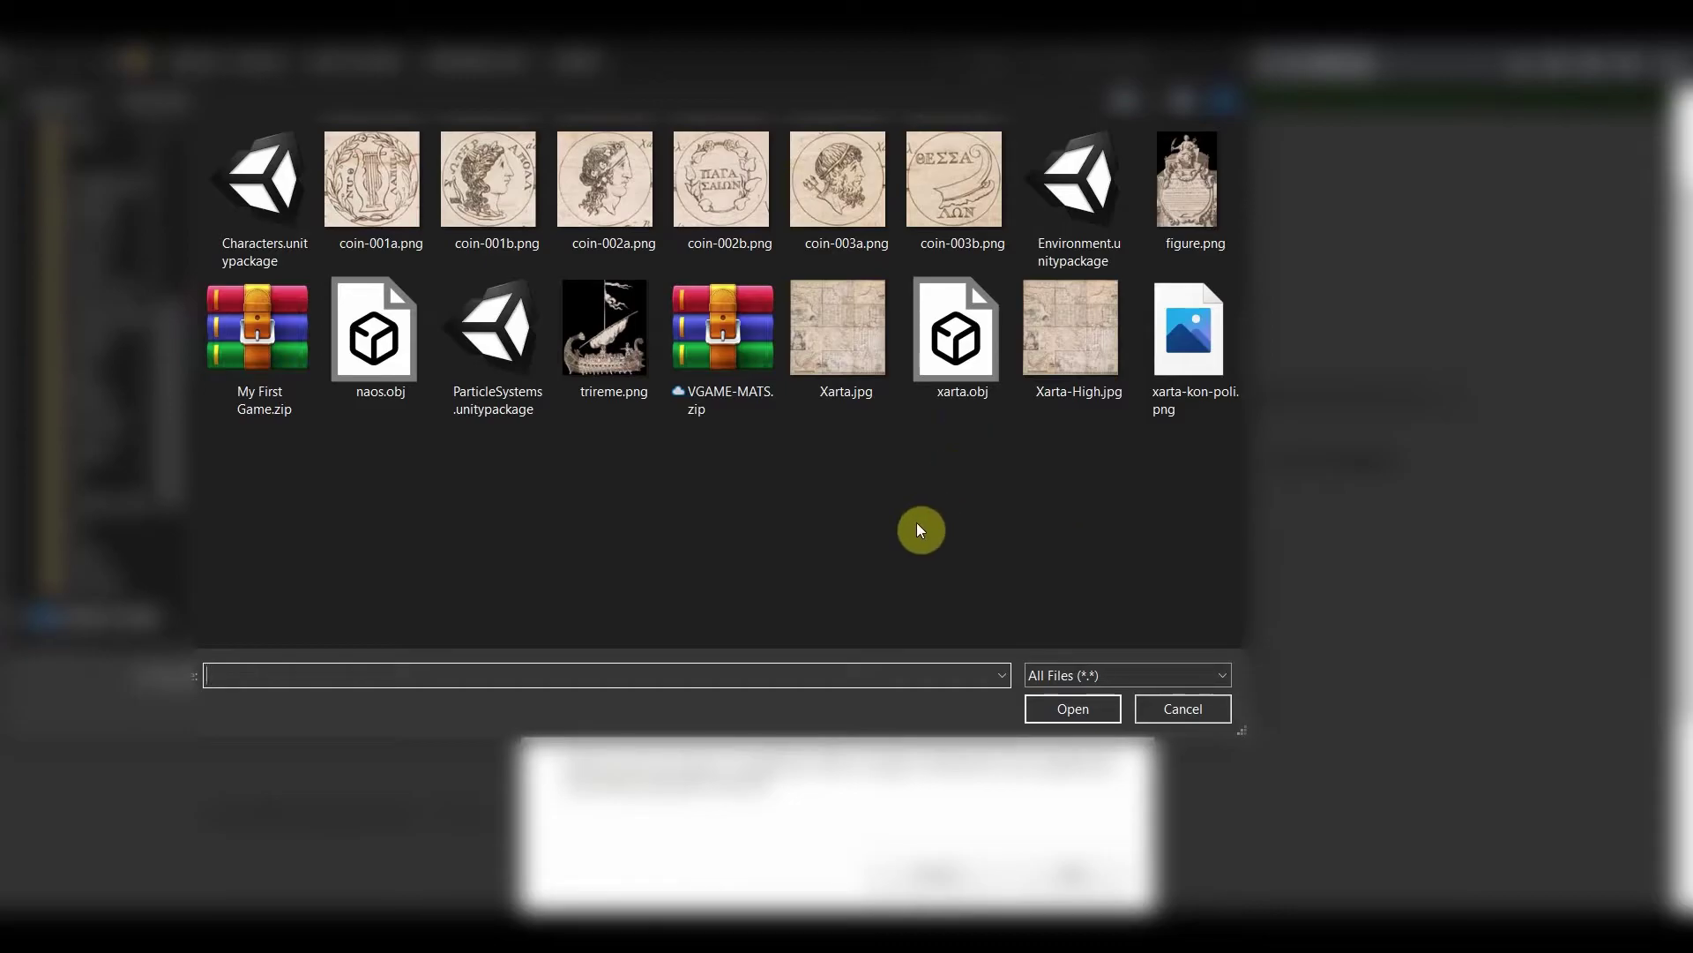
pyautogui.doubleClick(959, 188)
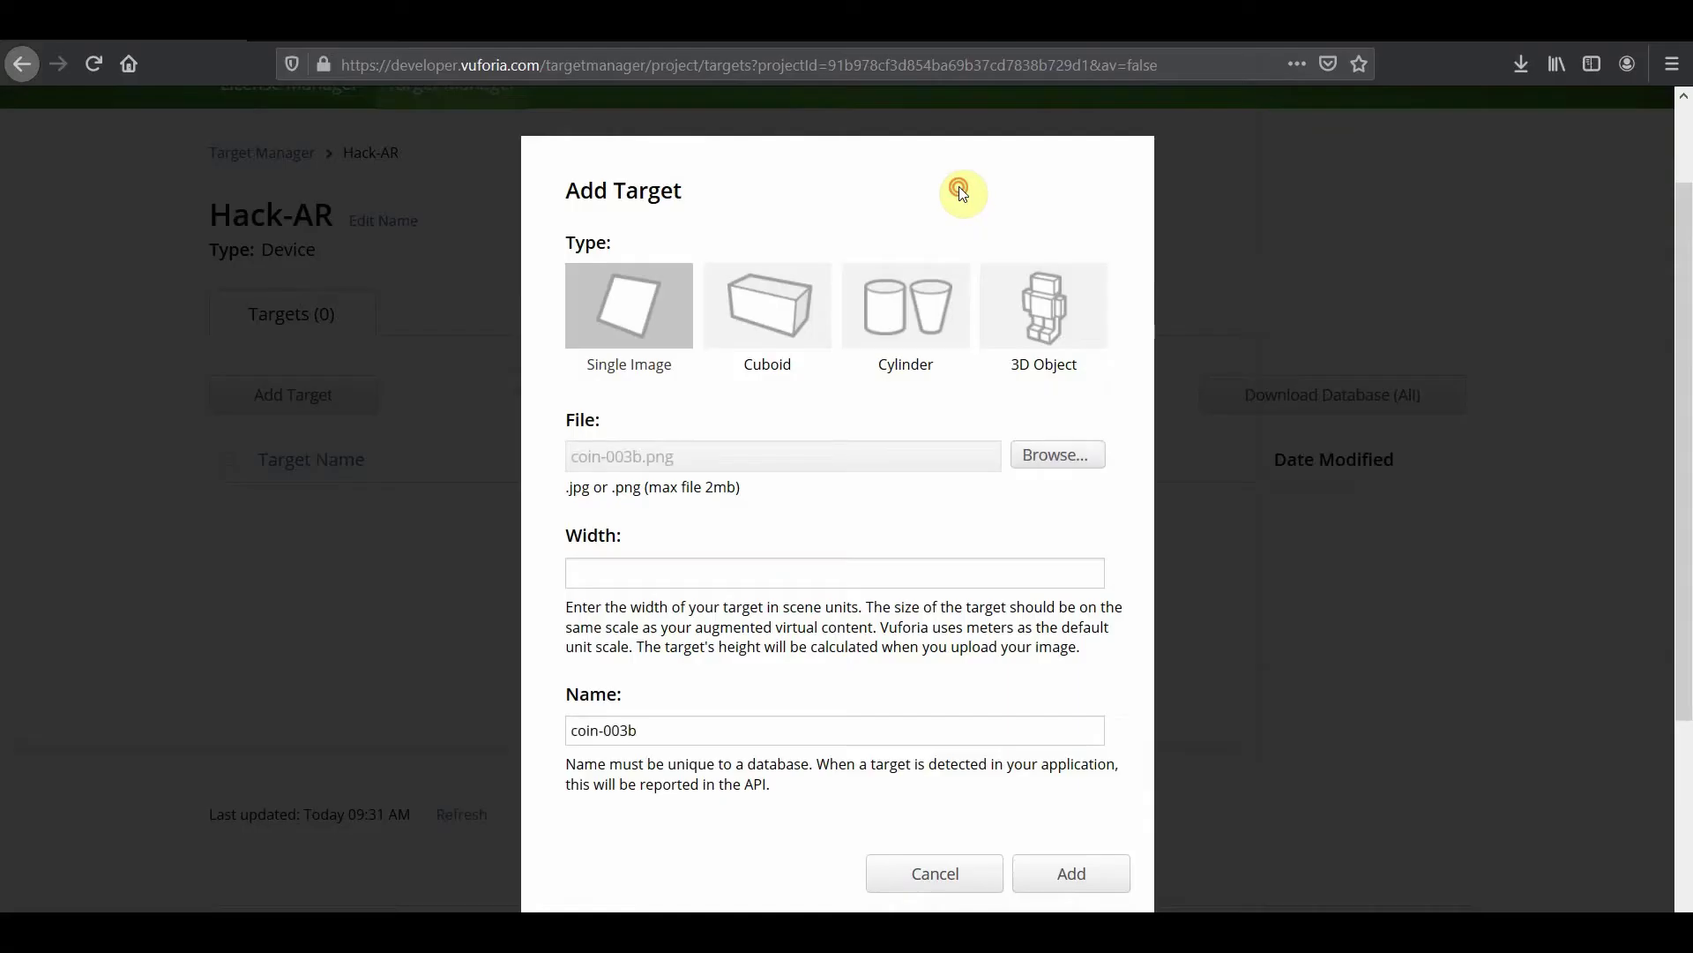
pyautogui.click(683, 574)
pyautogui.write('10')
pyautogui.scroll(-3, 706, 586)
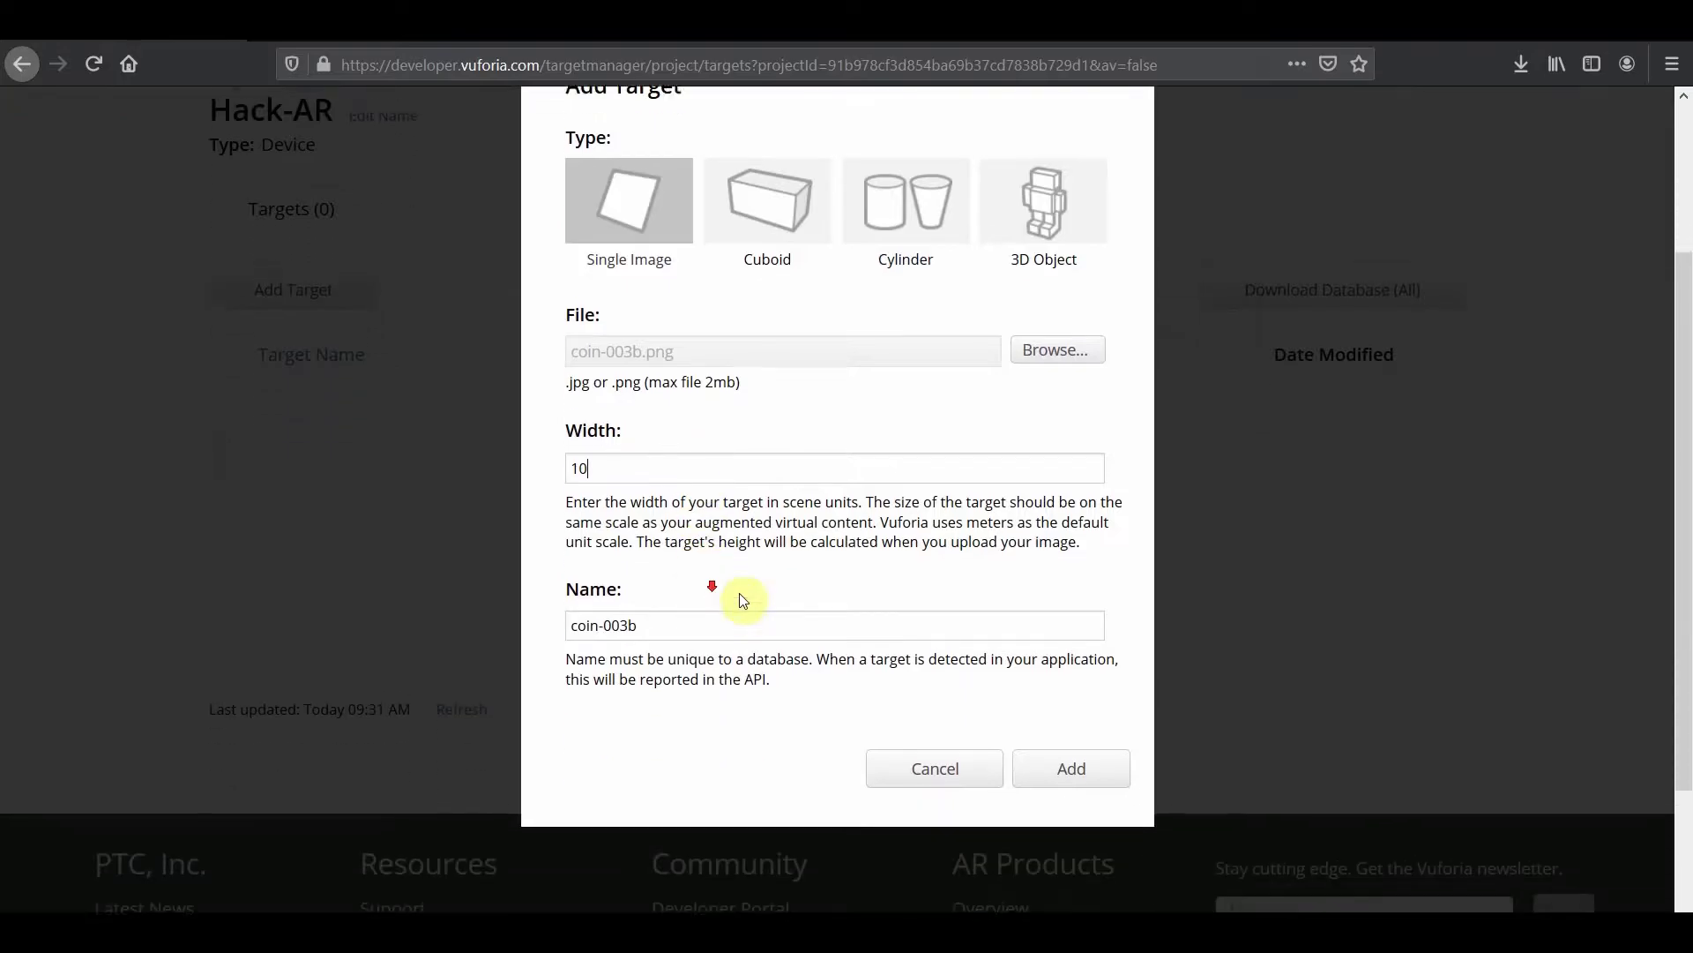
pyautogui.click(1070, 754)
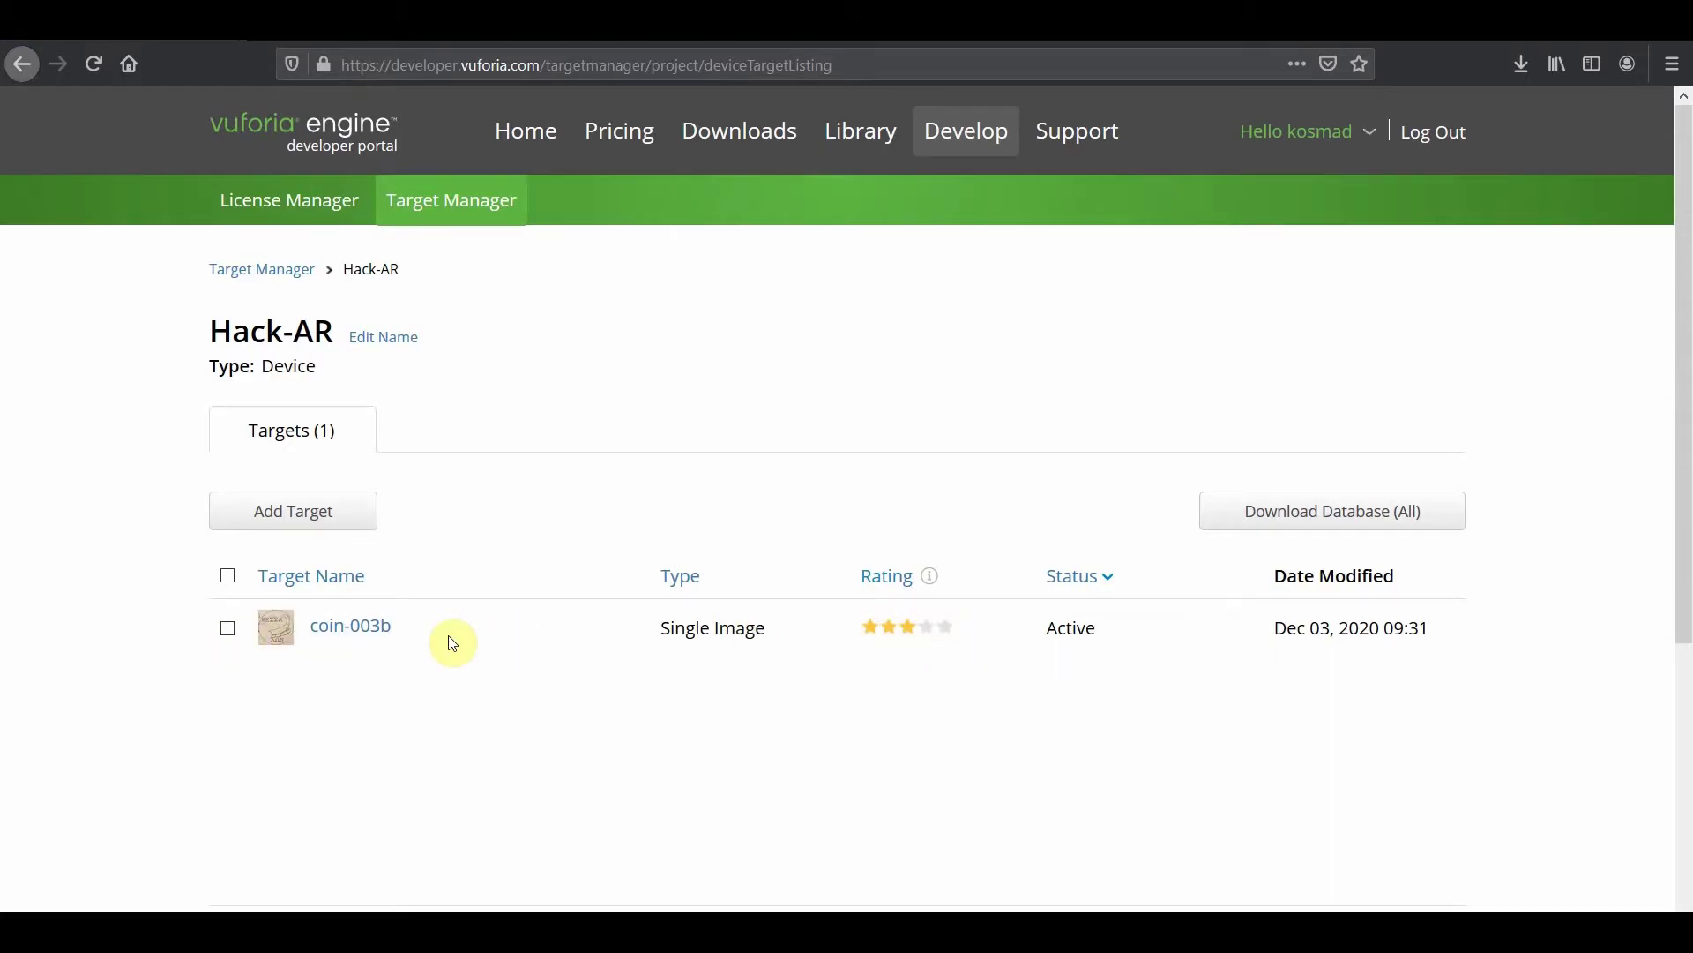
# Download the whole Hack-AR database for Unity Editor and save Hack-AR.unitypackage.
pyautogui.click(1275, 516)
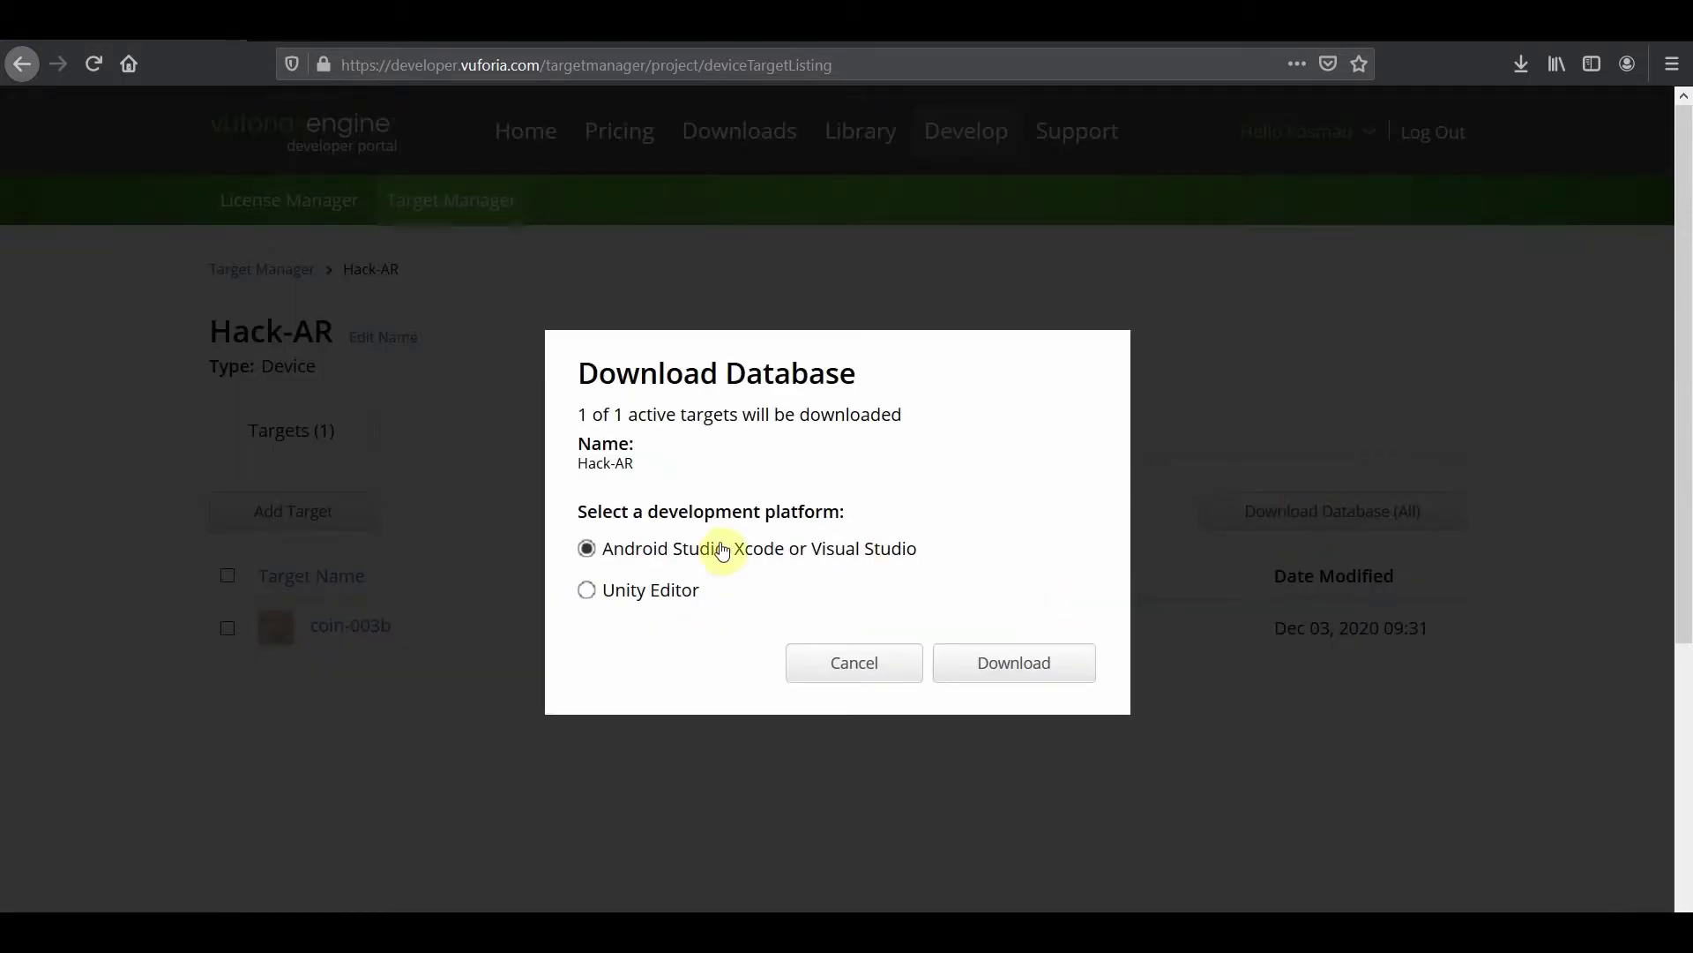
pyautogui.click(588, 588)
pyautogui.click(977, 660)
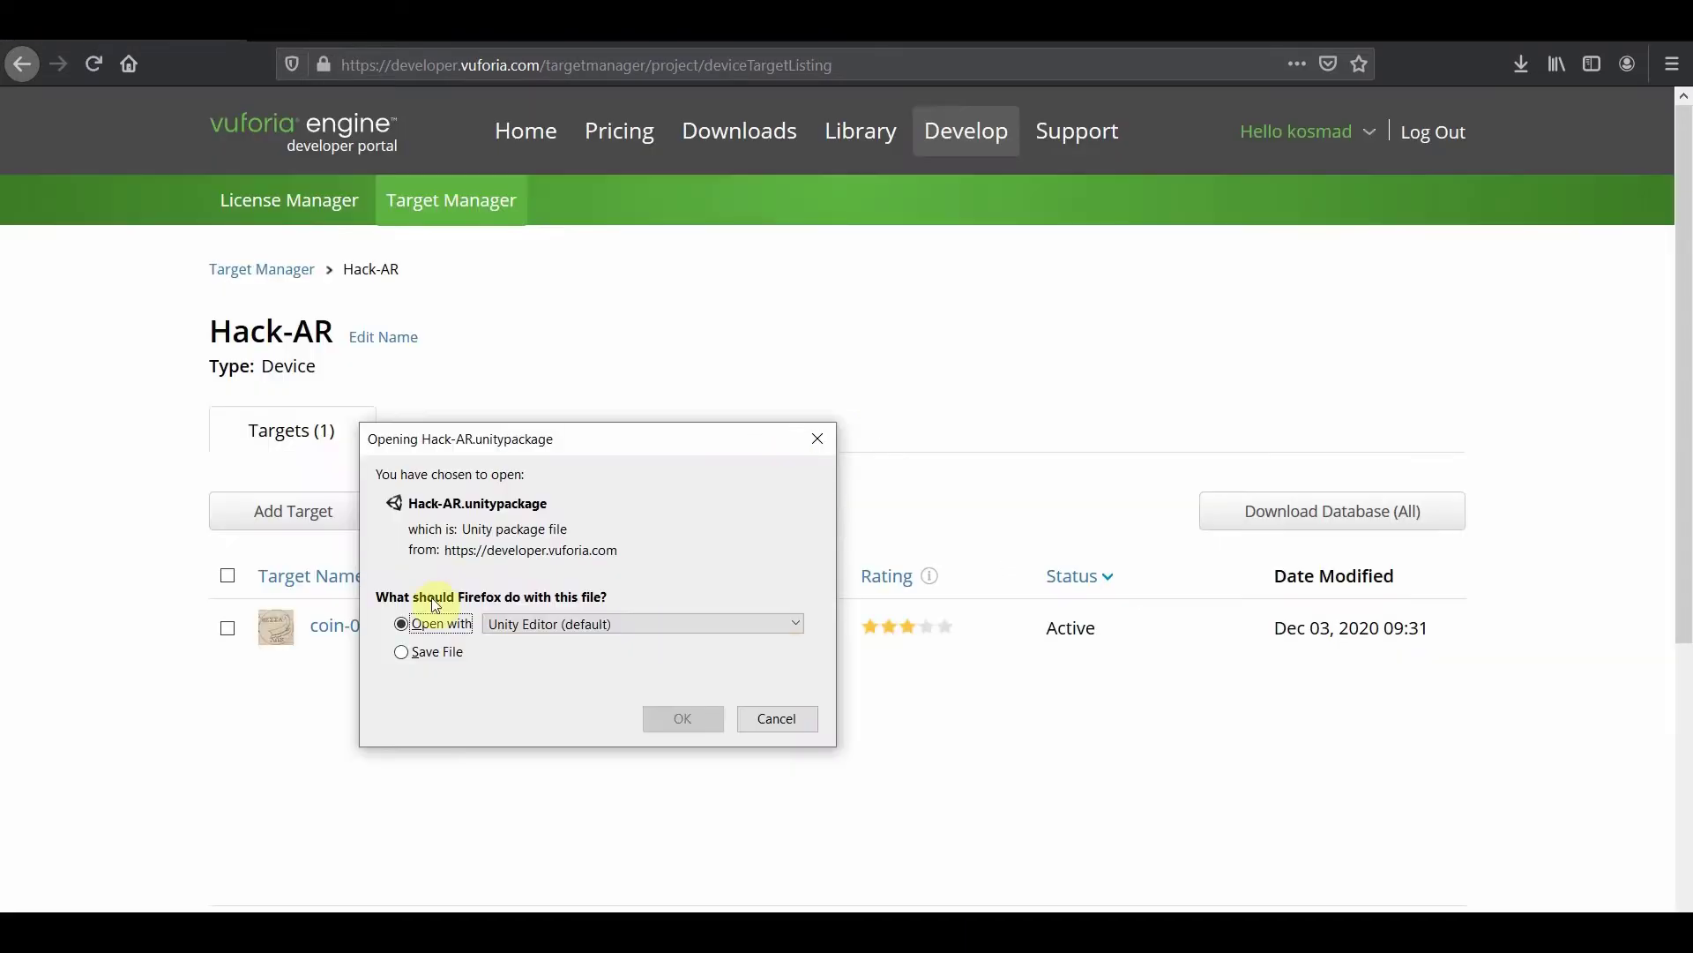
pyautogui.click(401, 651)
pyautogui.click(683, 718)
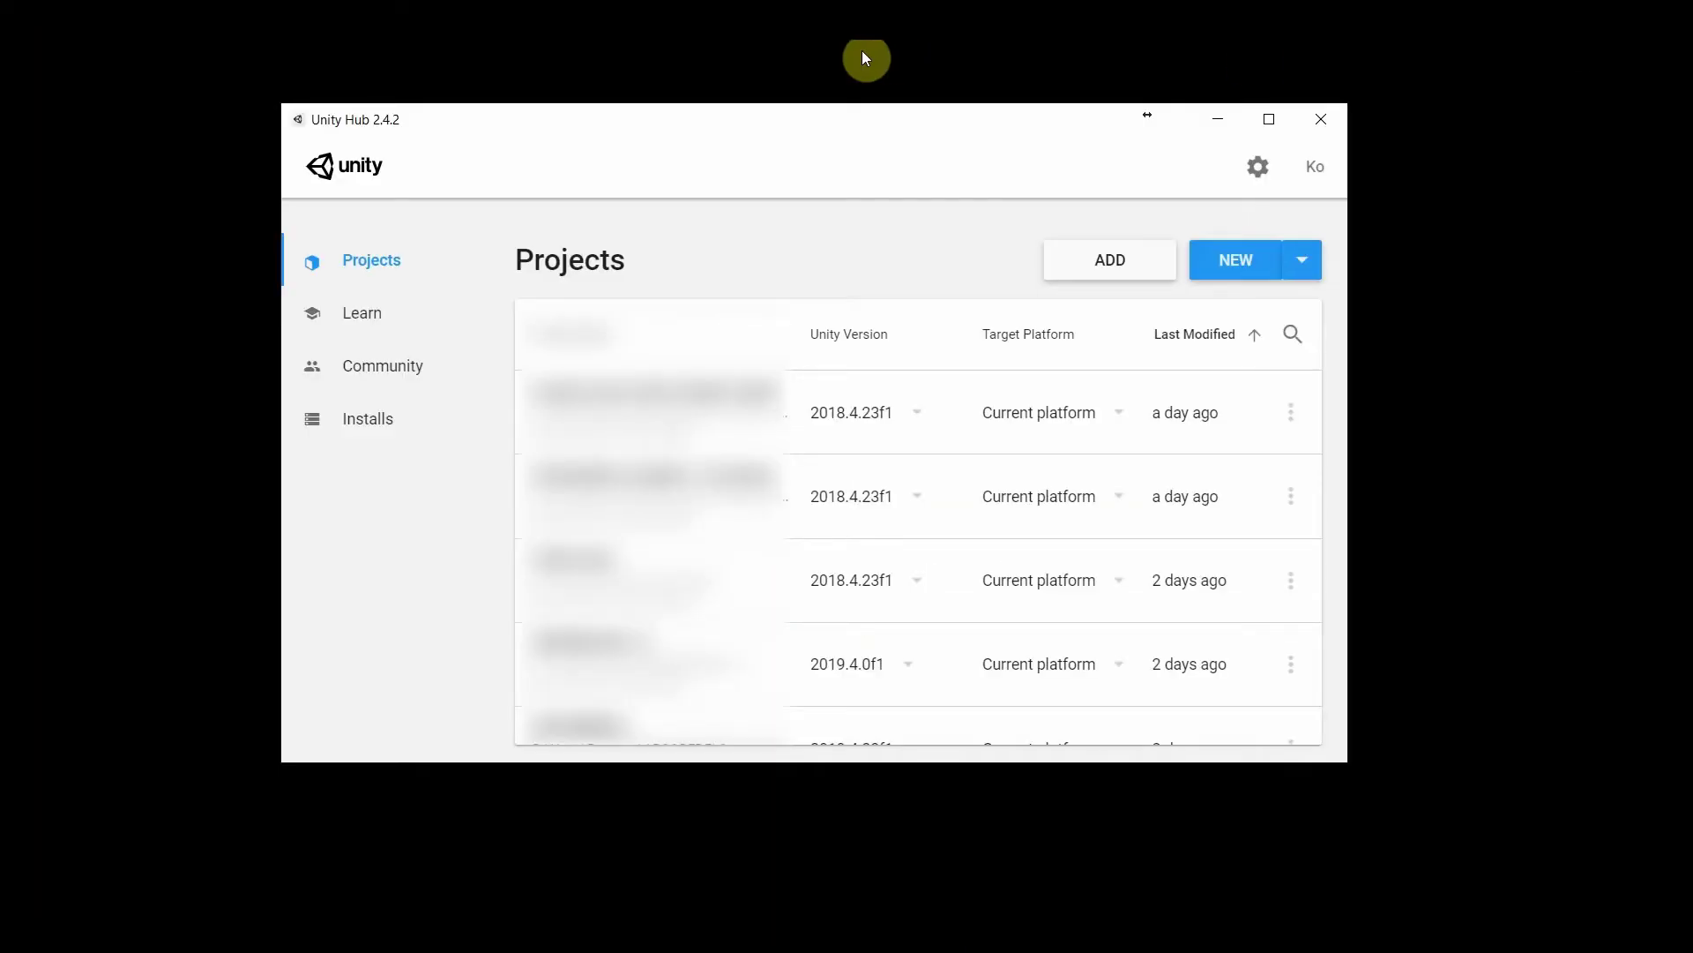
# Create a 3D project named 'My First AR' with Unity 2018.4.23f1.
pyautogui.click(1305, 261)
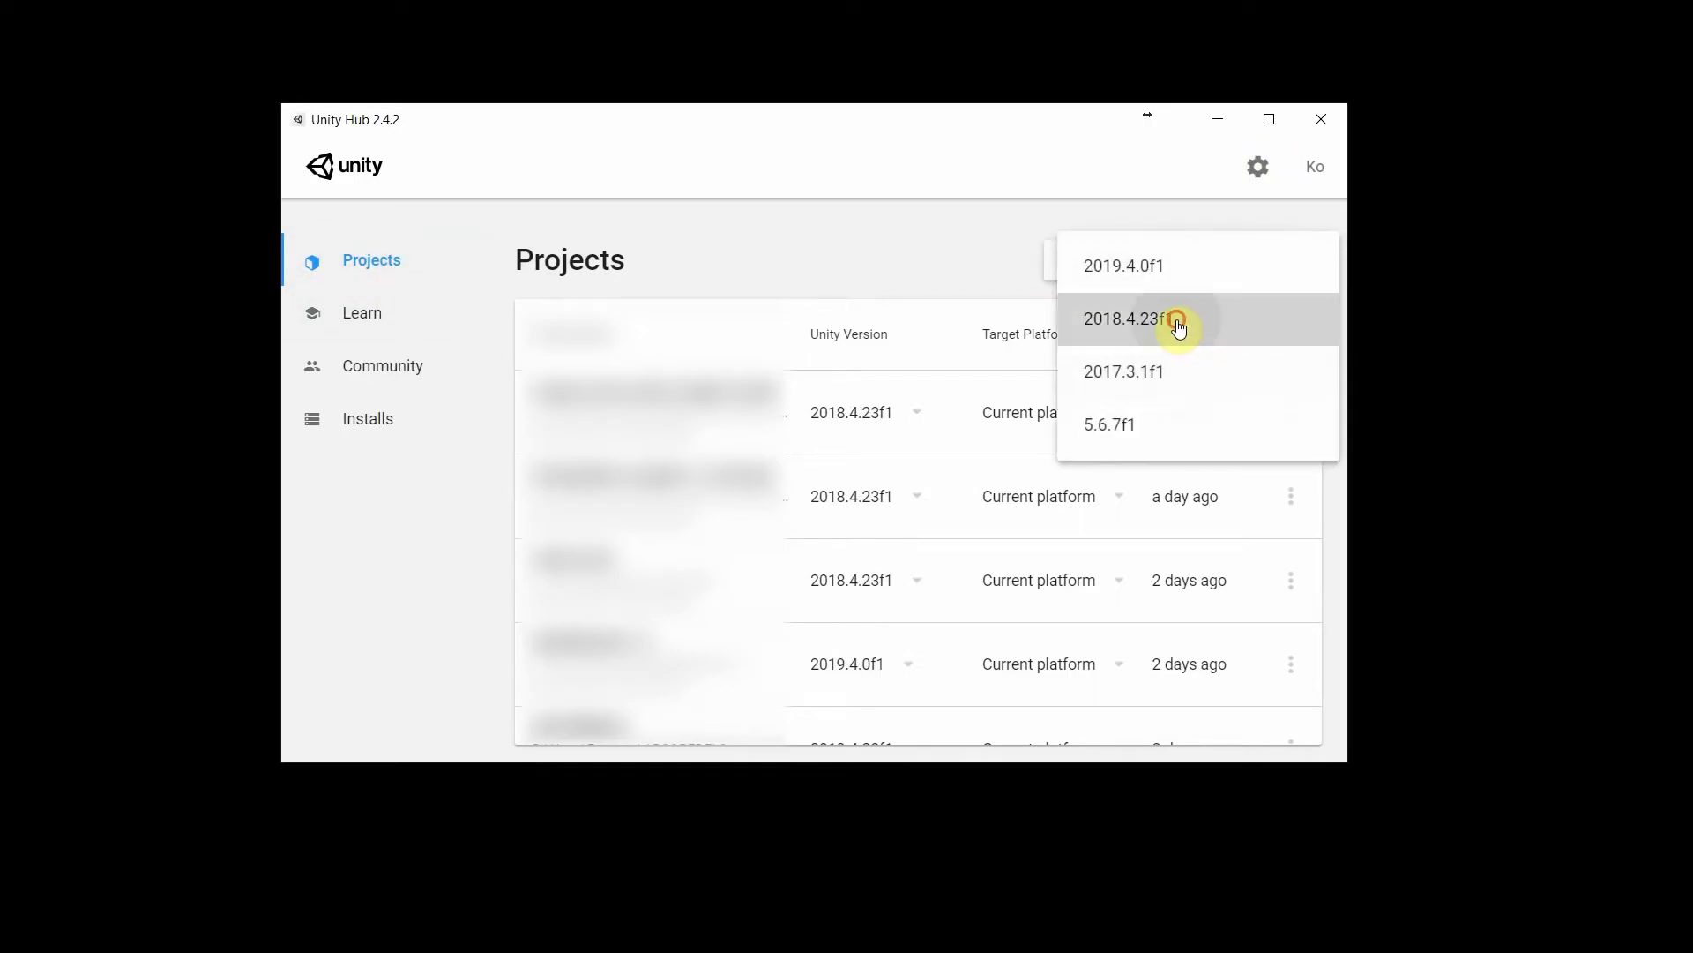
pyautogui.click(1180, 319)
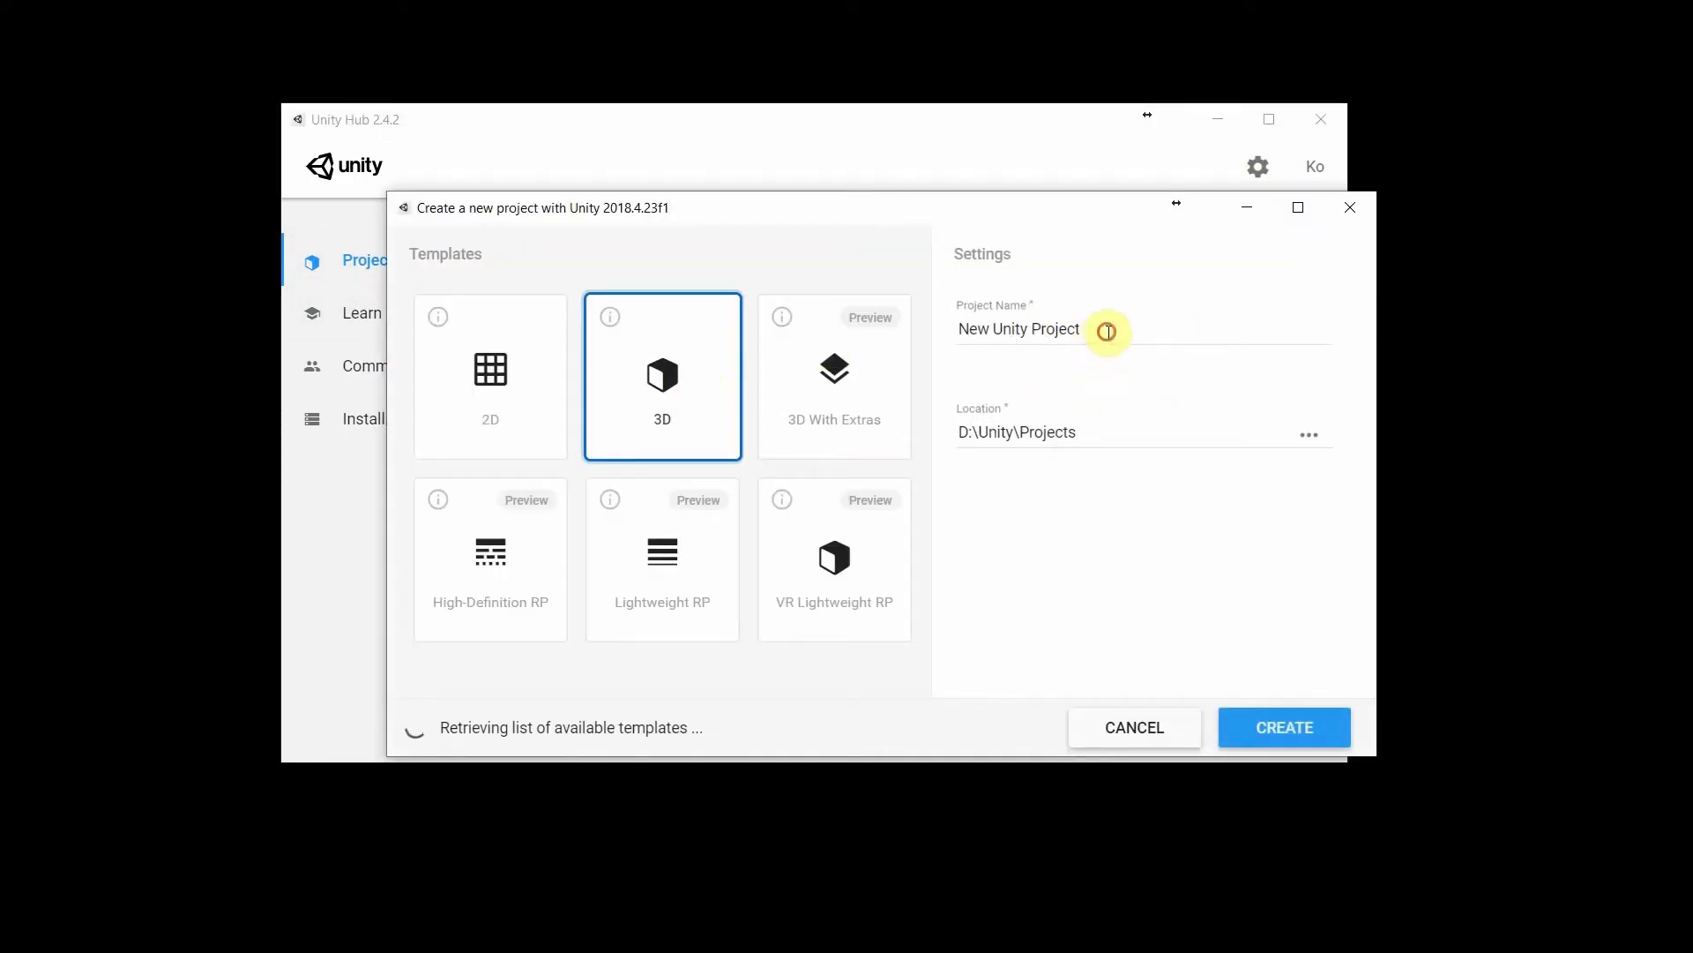
pyautogui.write('My First AR')
pyautogui.click(1270, 727)
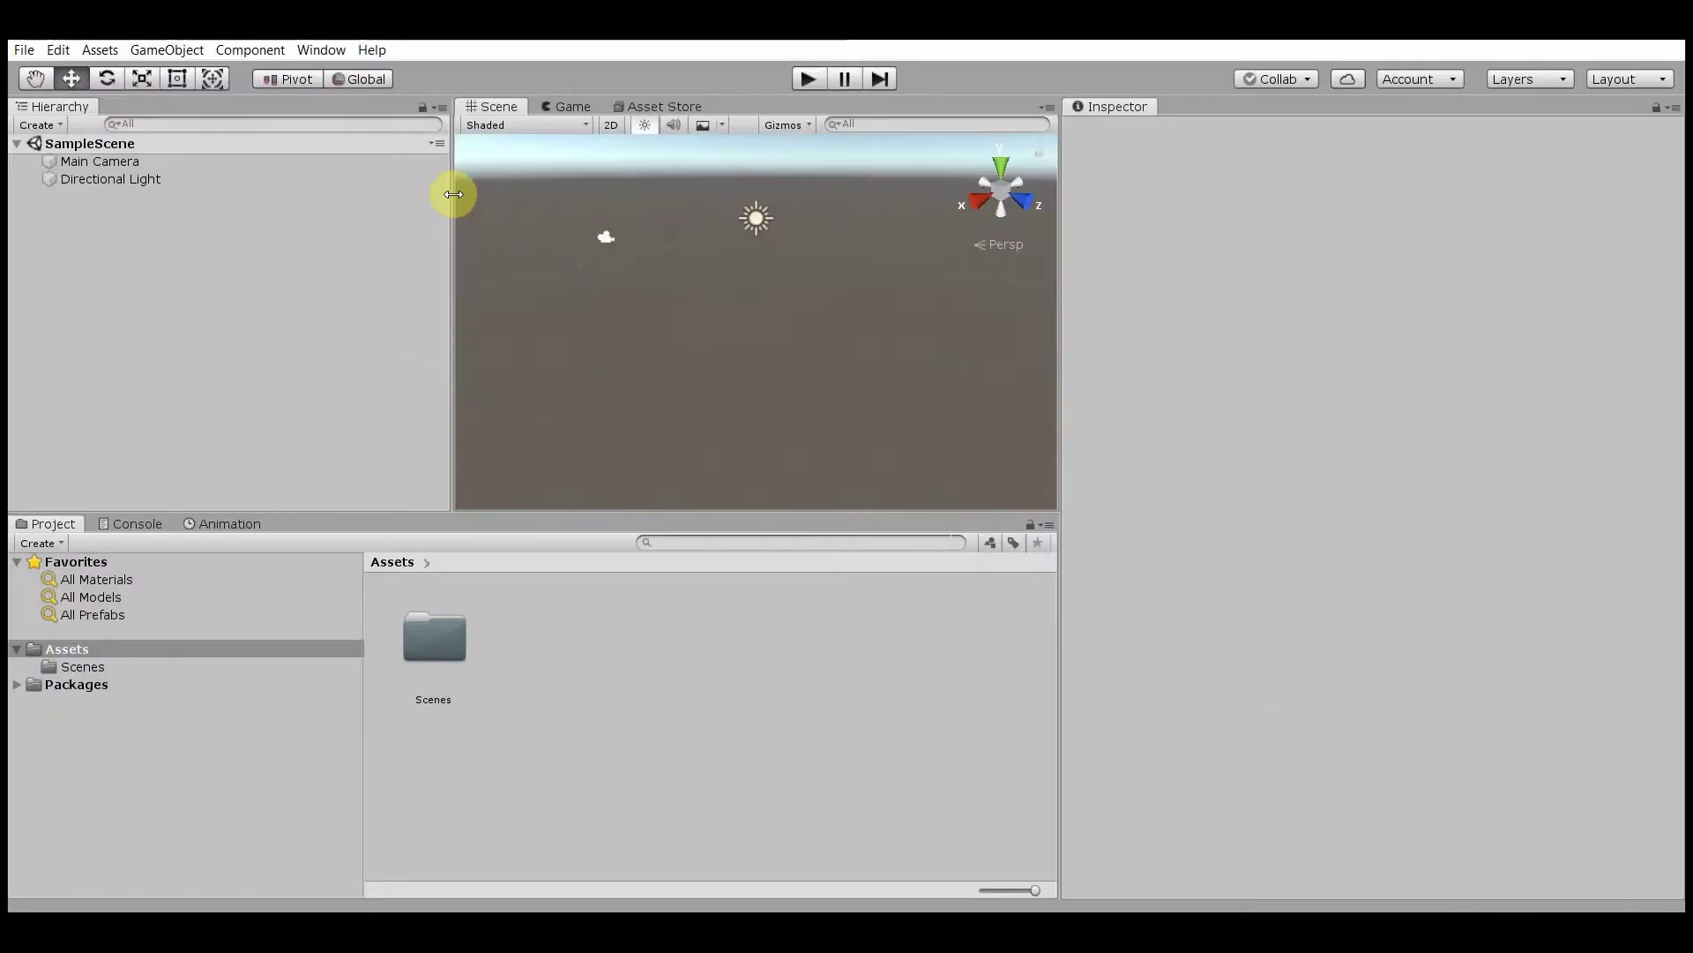
# Narrow the Hierarchy and pan and orbit the scene view to show more sky.
pyautogui.moveTo(453, 189); pyautogui.dragTo(280, 196)
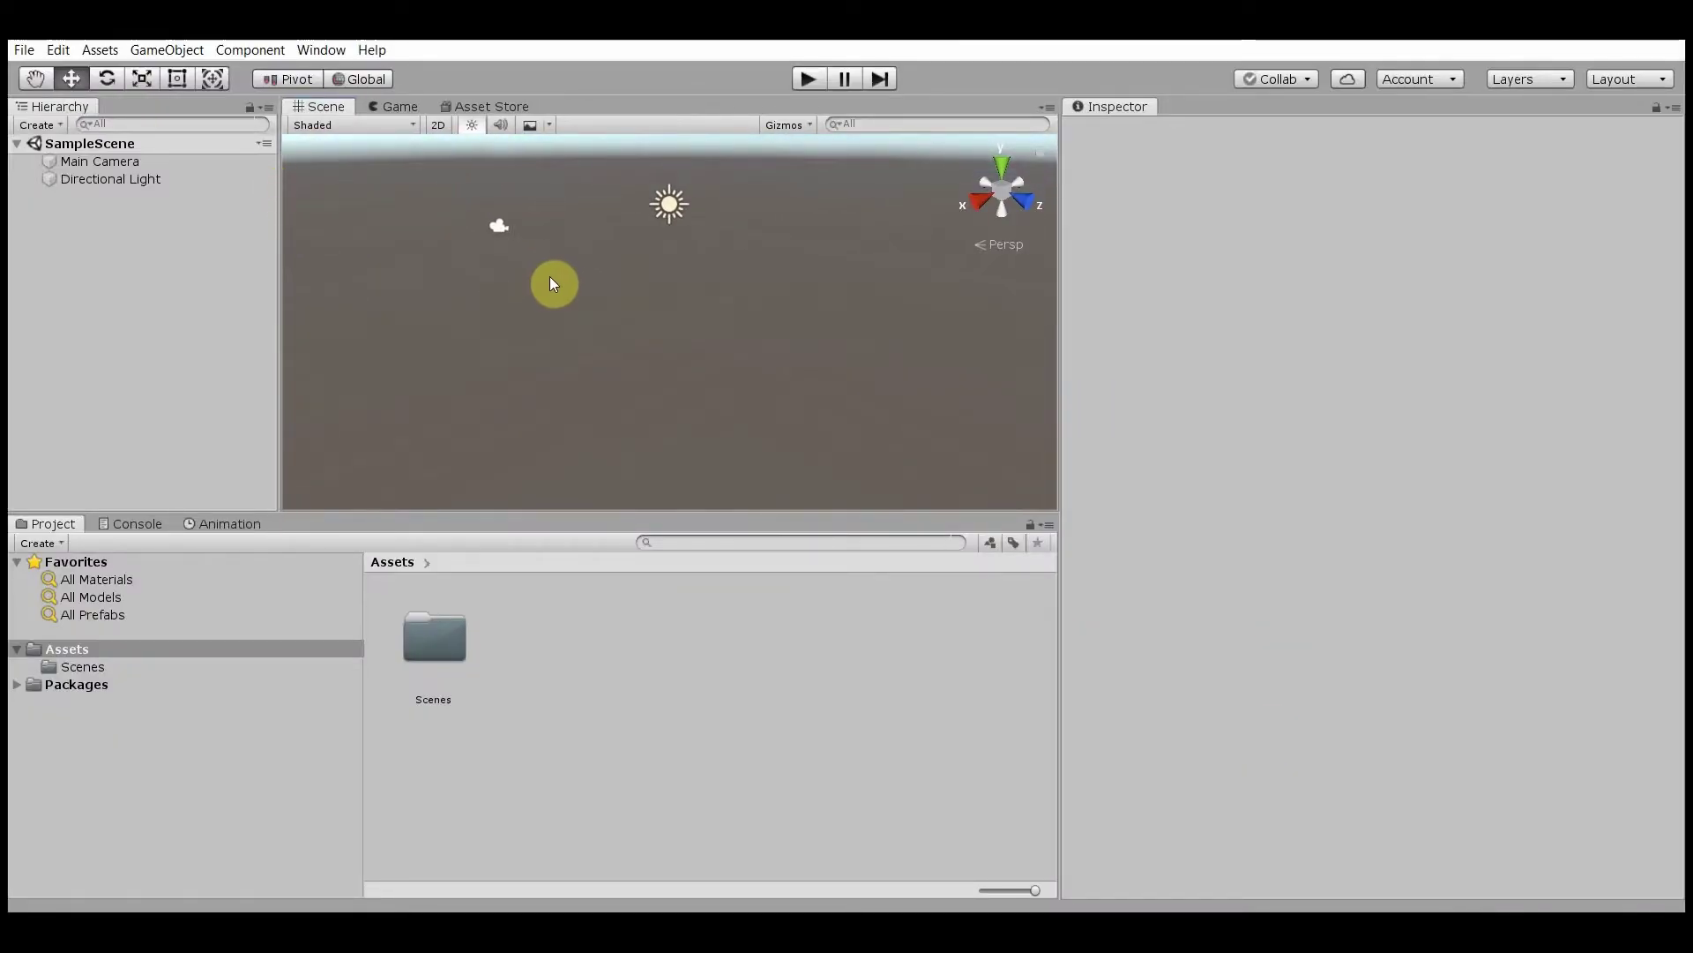
pyautogui.press('q')
pyautogui.moveTo(618, 276); pyautogui.dragTo(651, 298)
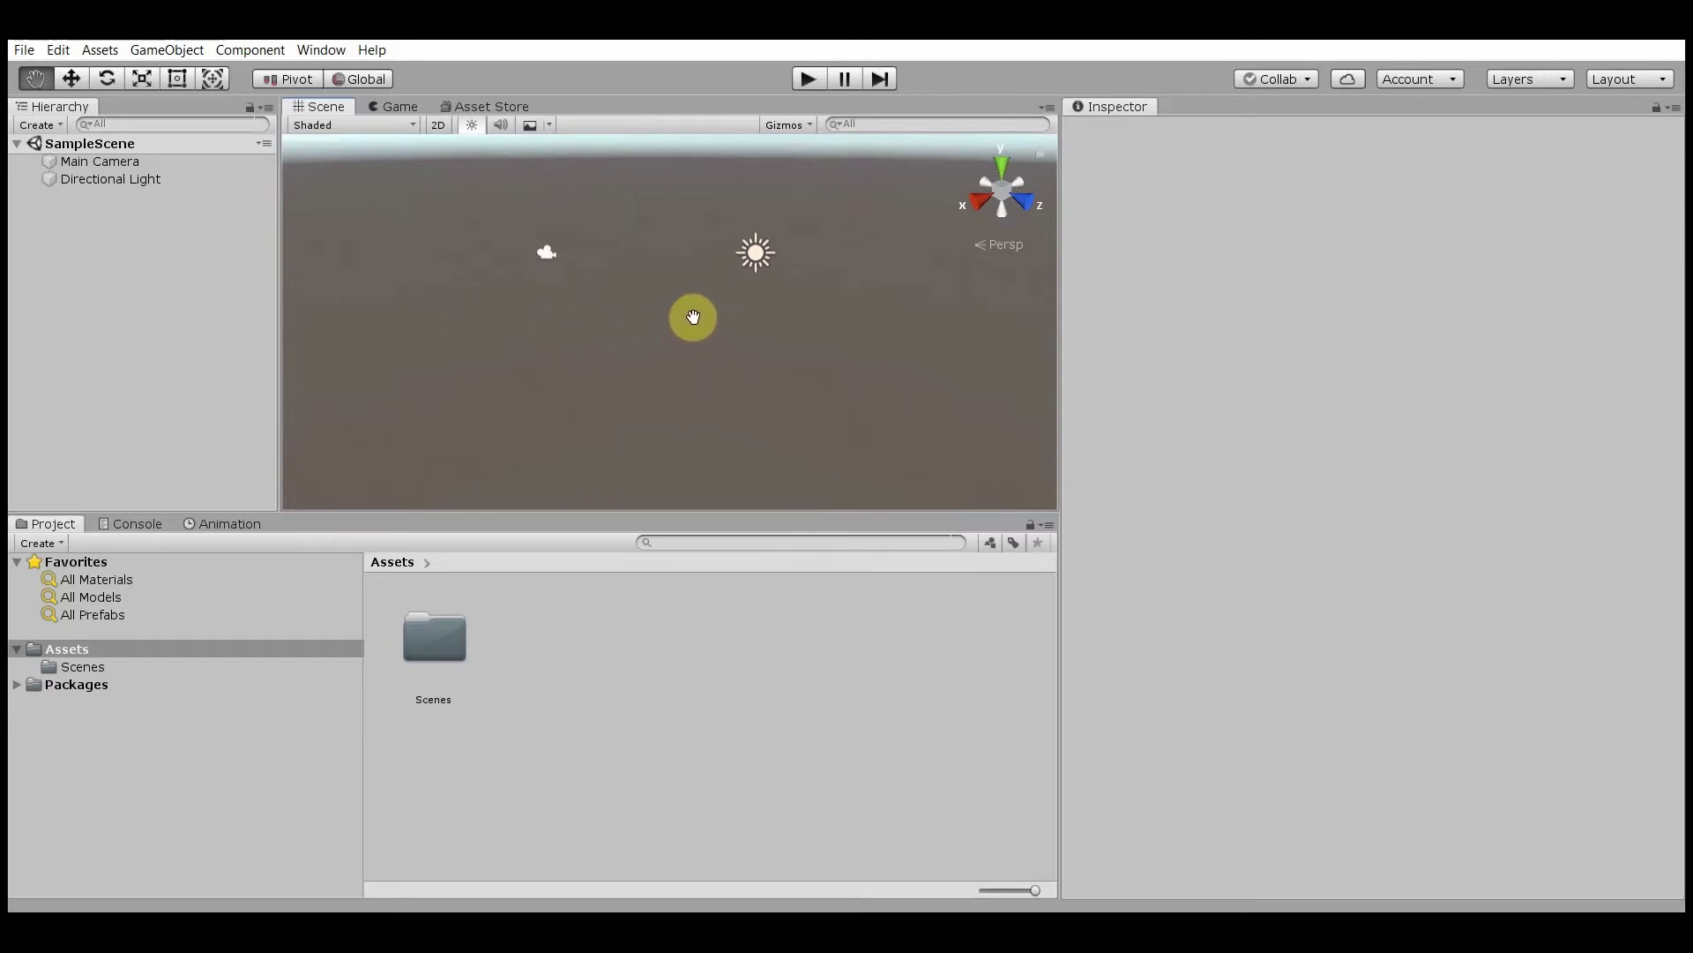
pyautogui.press('w')
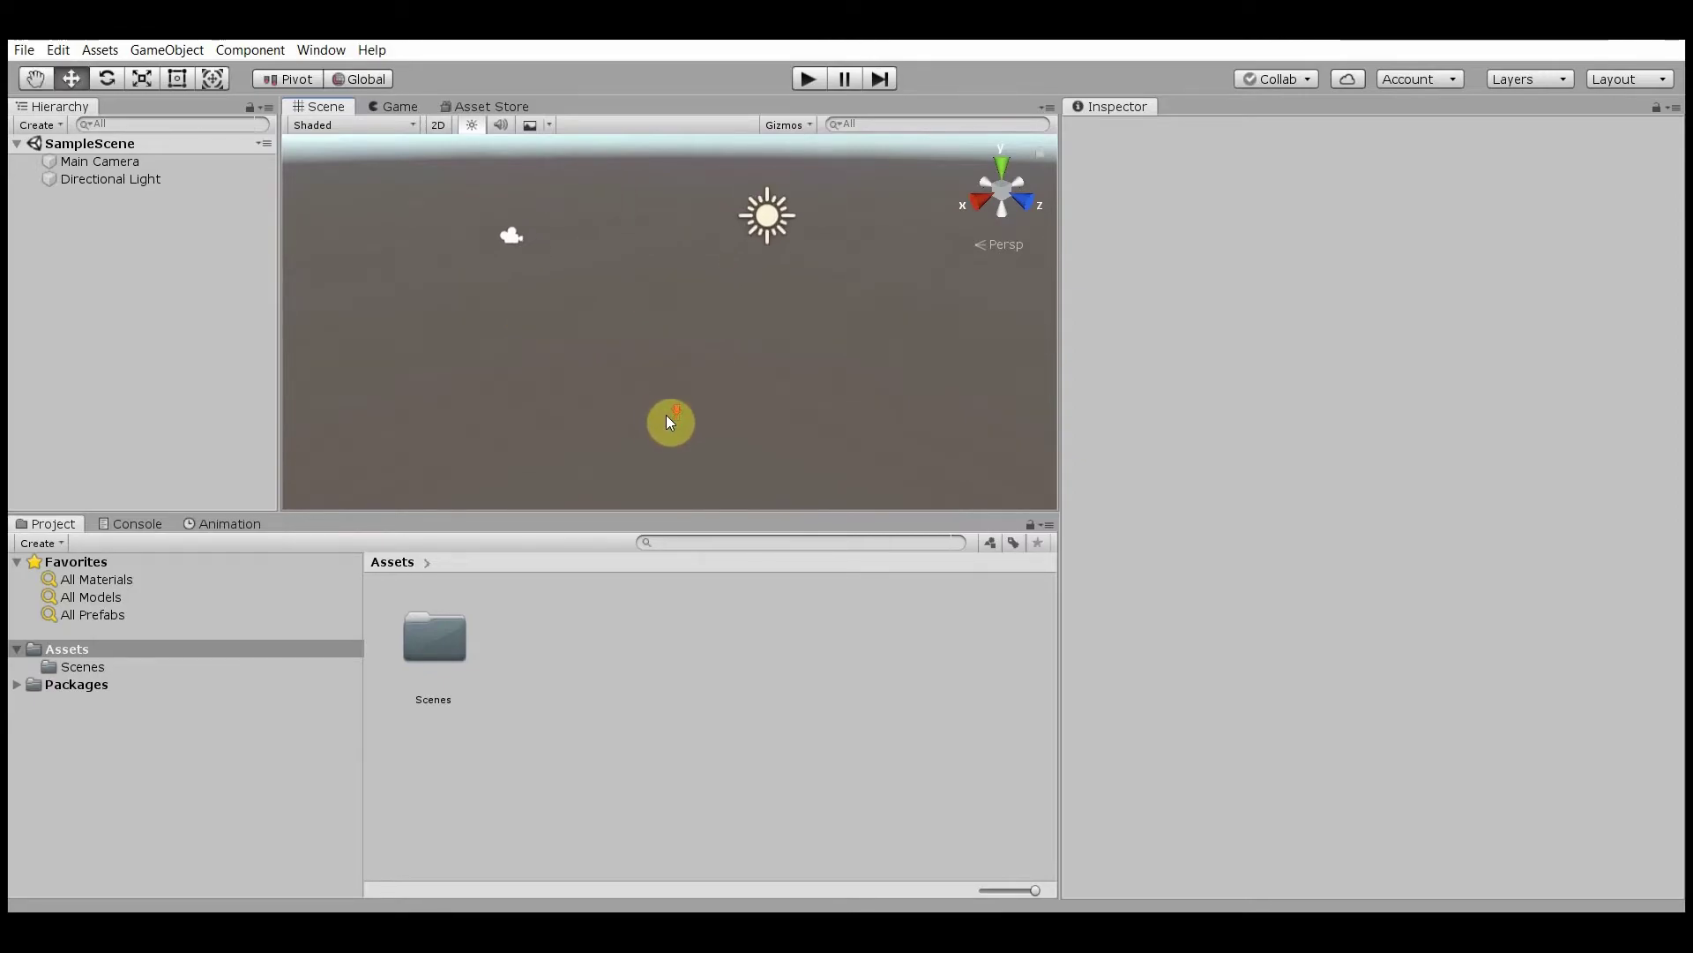
pyautogui.keyDown('alt'); pyautogui.moveTo(678, 356); pyautogui.dragTo(621, 327); pyautogui.keyUp('alt')
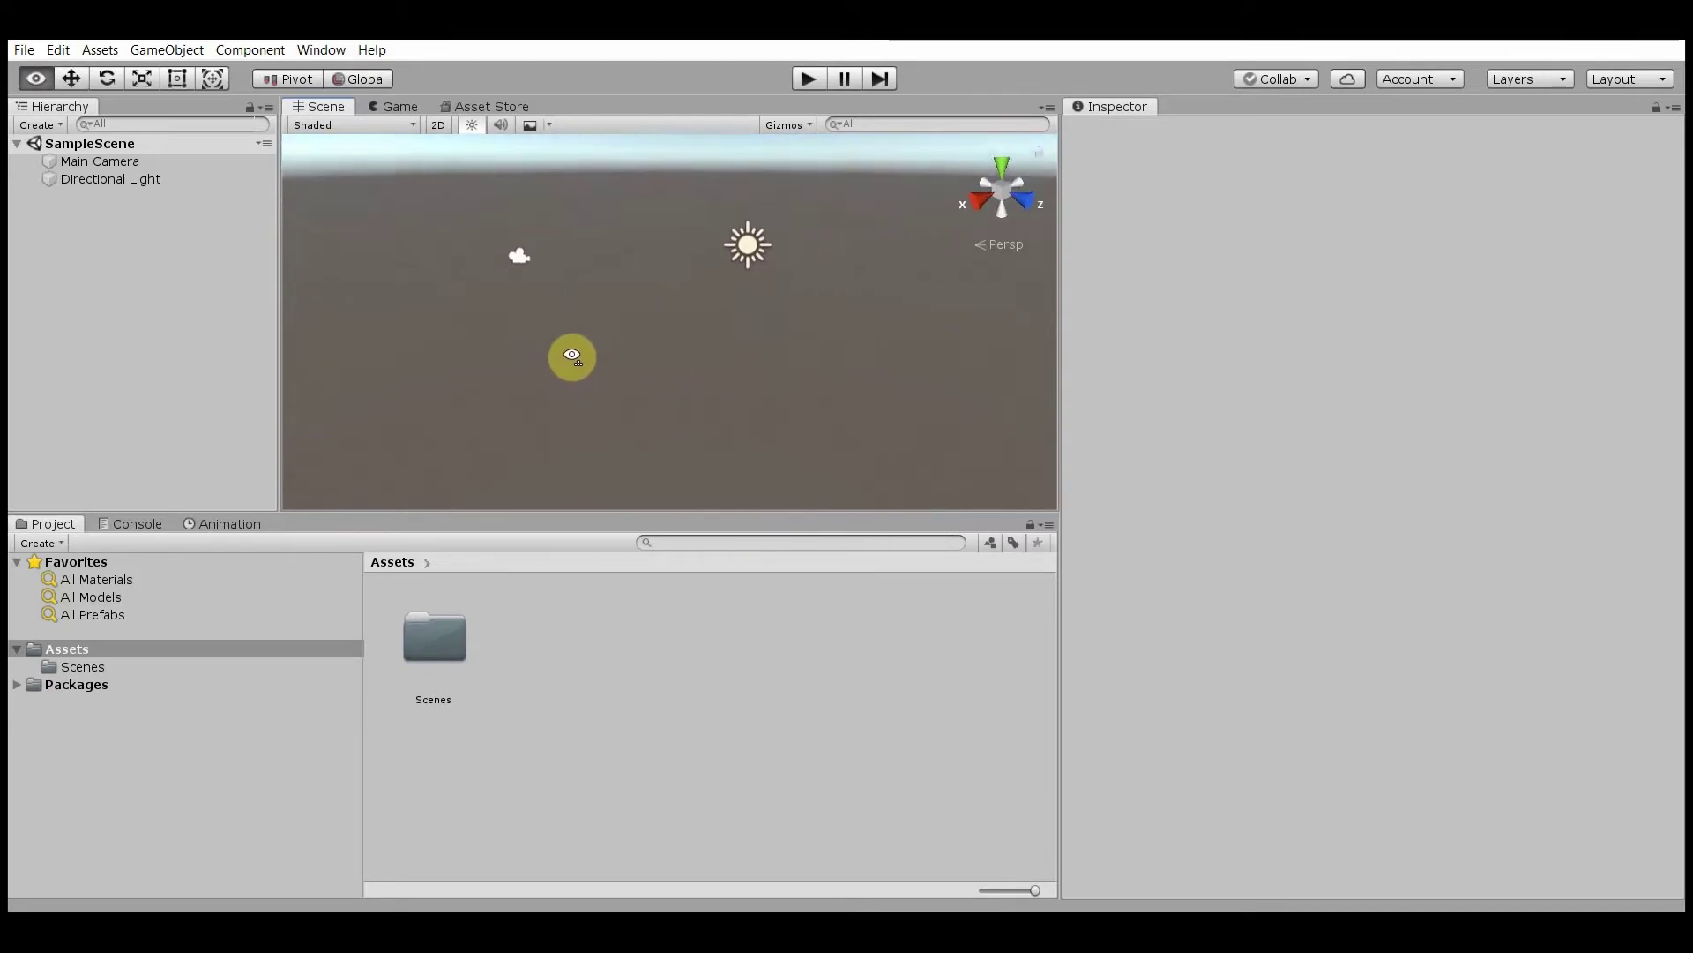
pyautogui.keyDown('alt'); pyautogui.moveTo(621, 327); pyautogui.dragTo(586, 325); pyautogui.keyUp('alt')
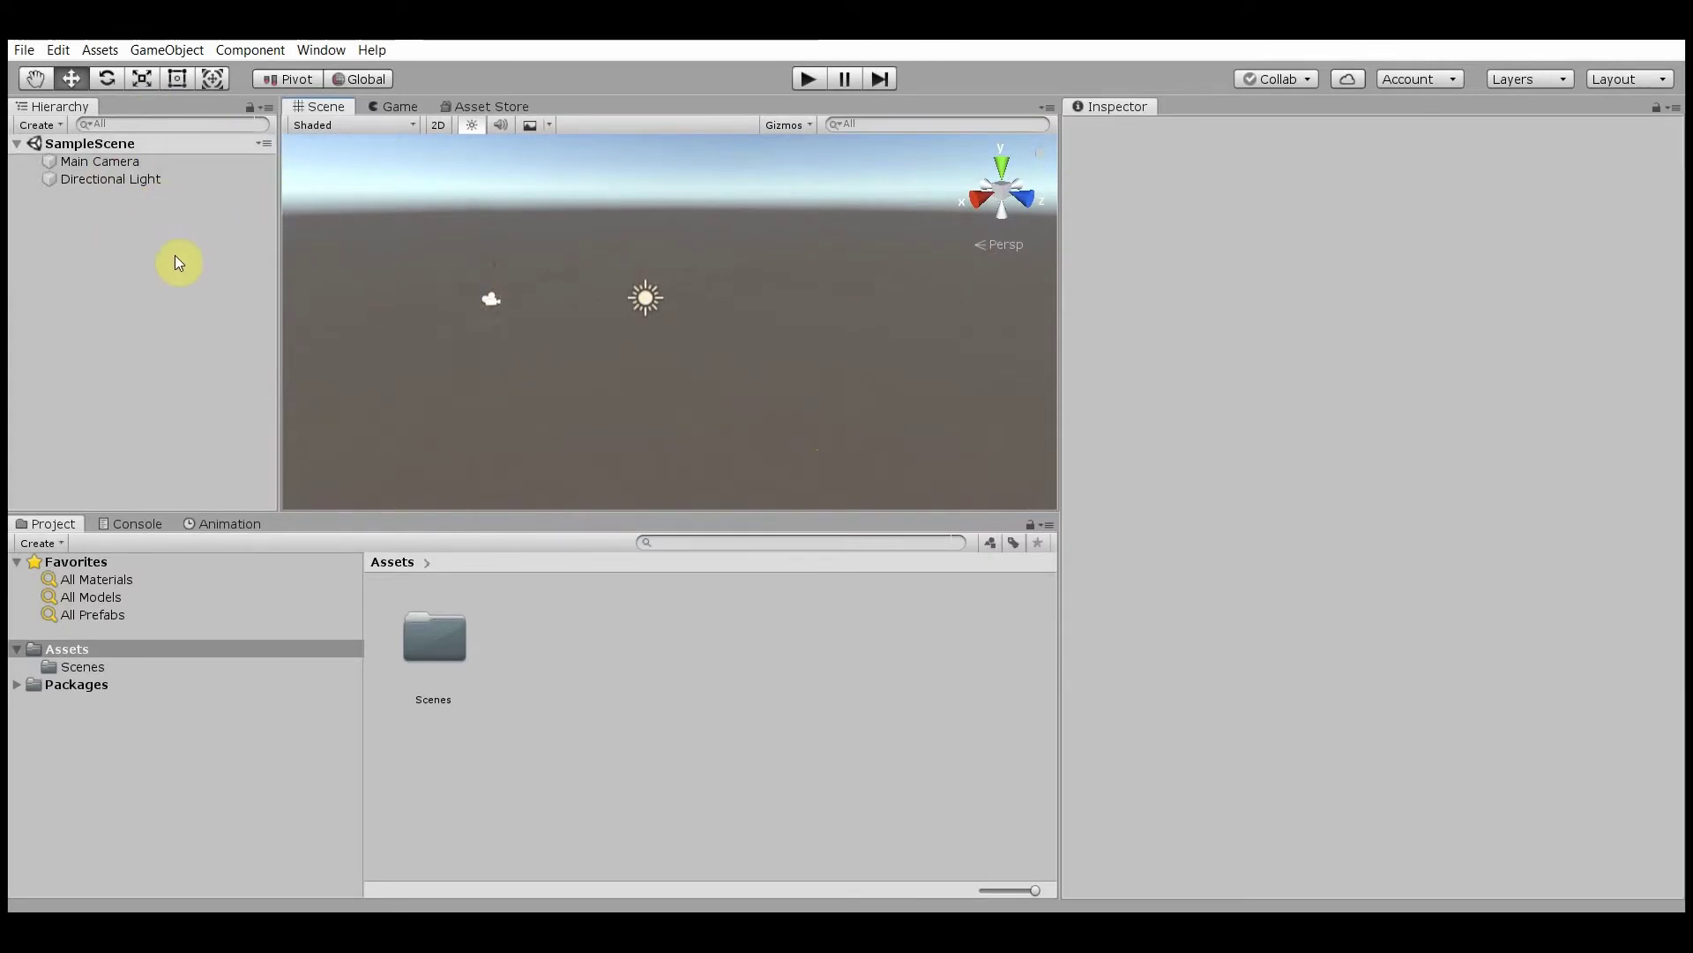
# Inspect the Main Camera and Directional Light settings, then clear the selection.
pyautogui.click(92, 163)
pyautogui.click(104, 180)
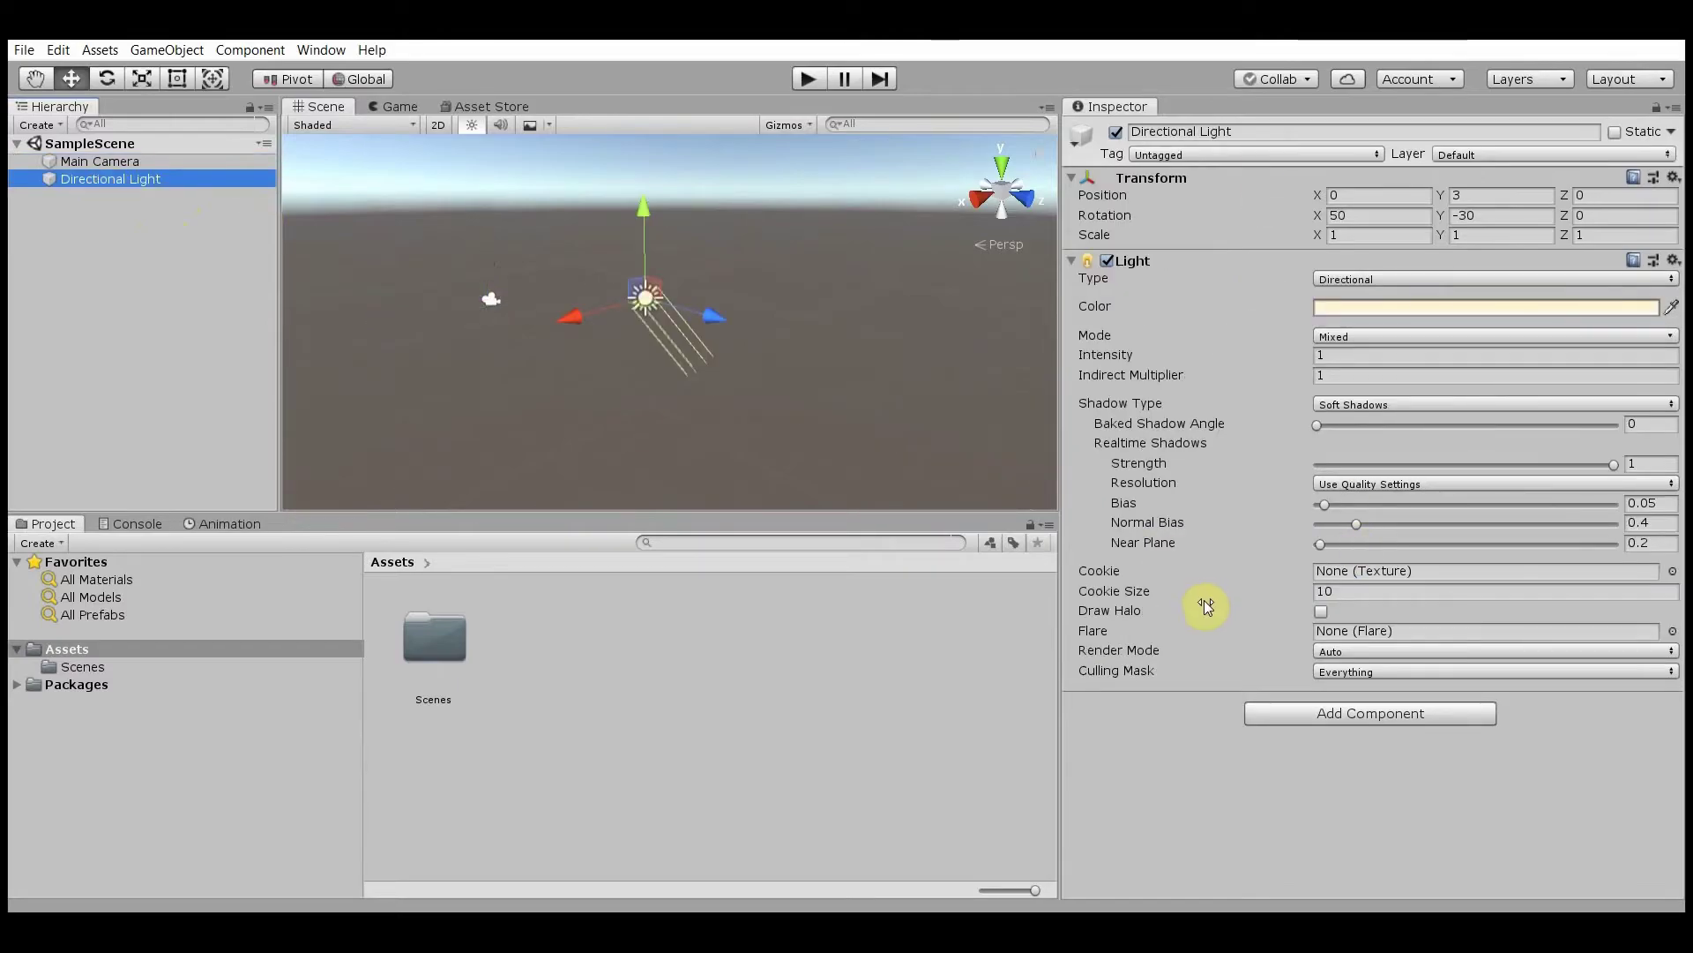
pyautogui.click(735, 740)
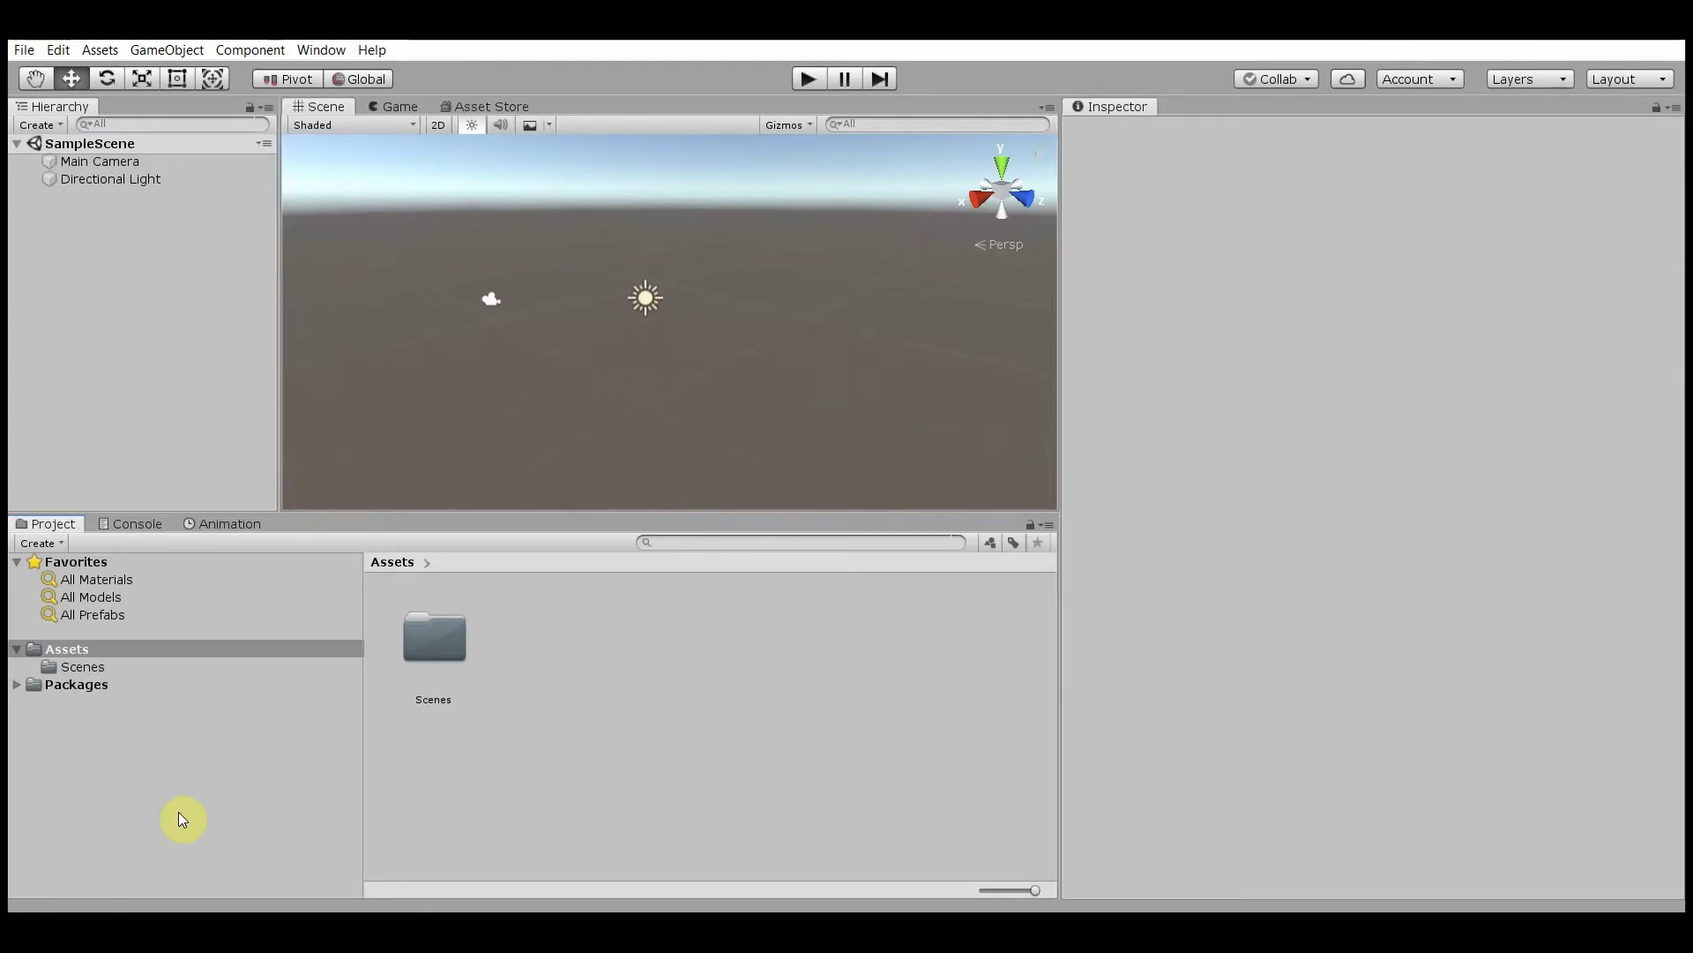
# Import the custom package Hack-AR.unitypackage from Downloads with all its contents.
pyautogui.rightClick(538, 844)
pyautogui.moveTo(682, 586)
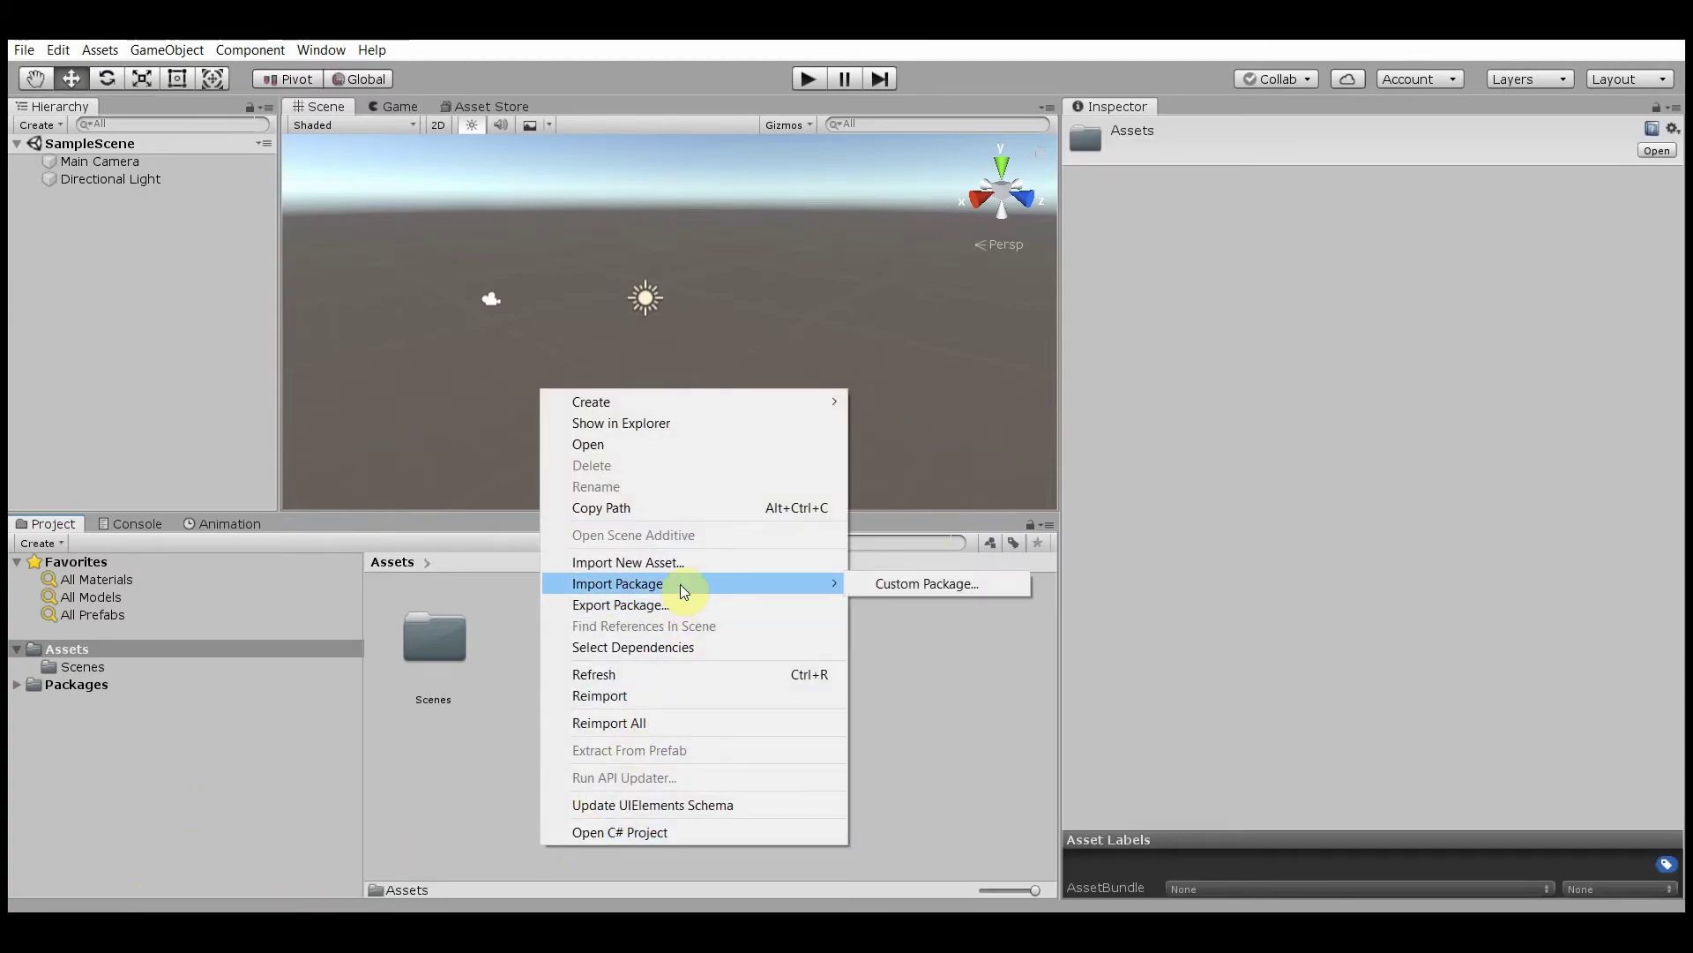
pyautogui.click(933, 585)
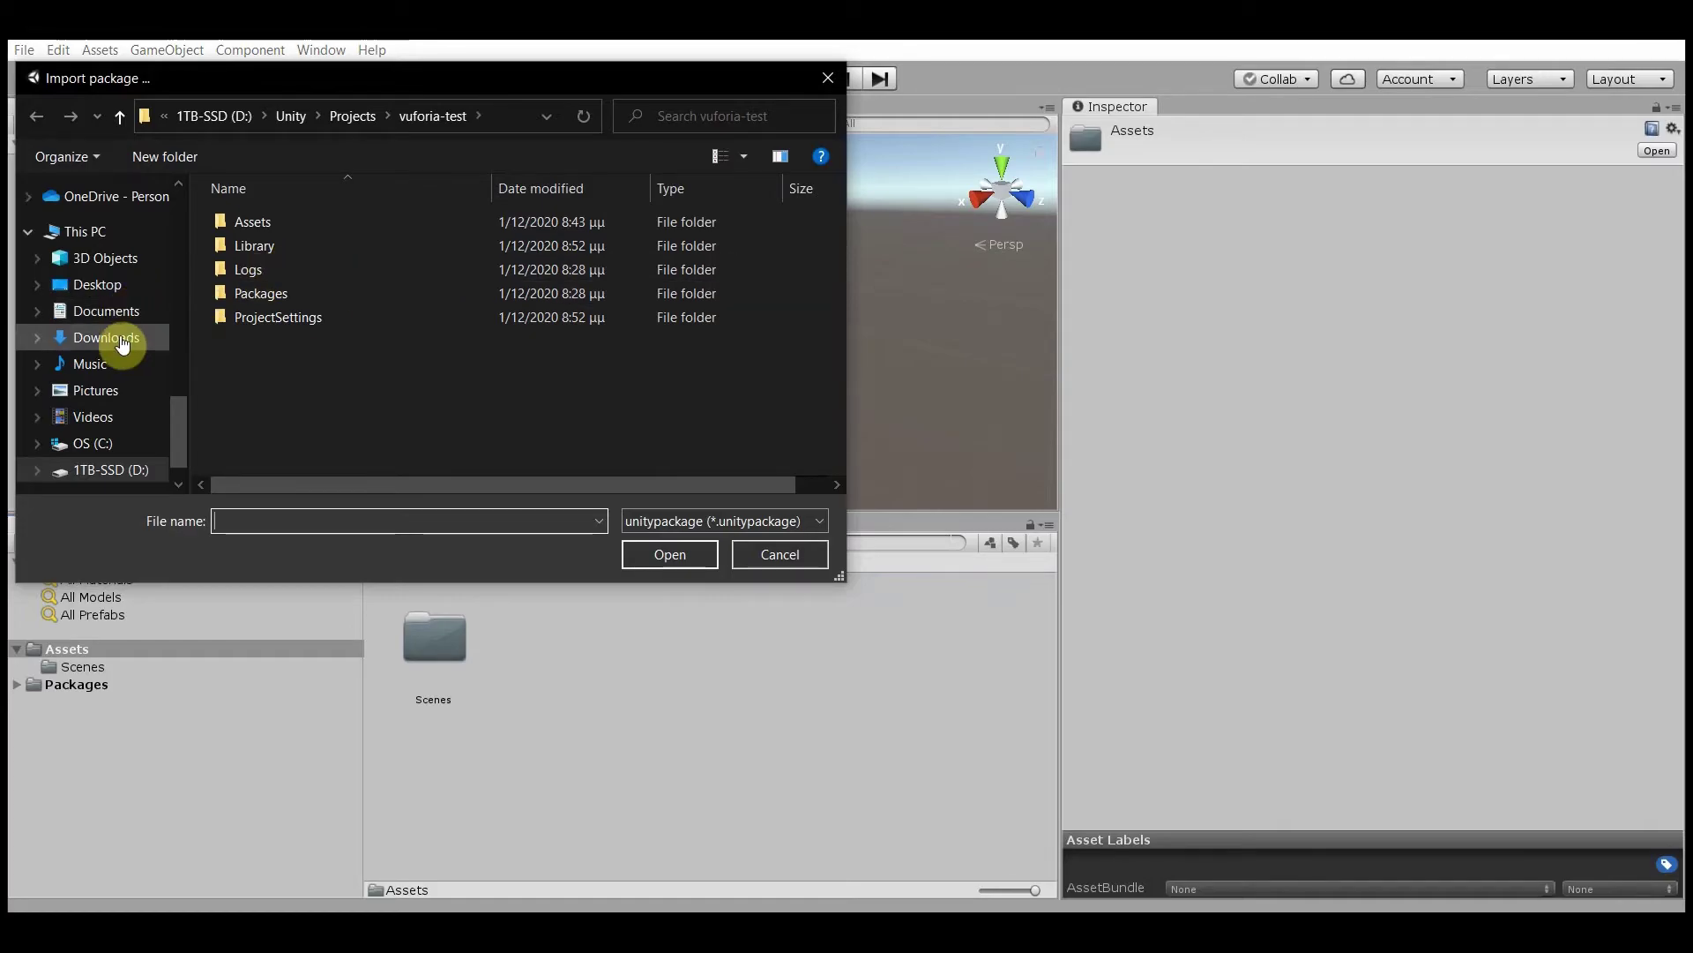
pyautogui.click(122, 343)
pyautogui.doubleClick(367, 221)
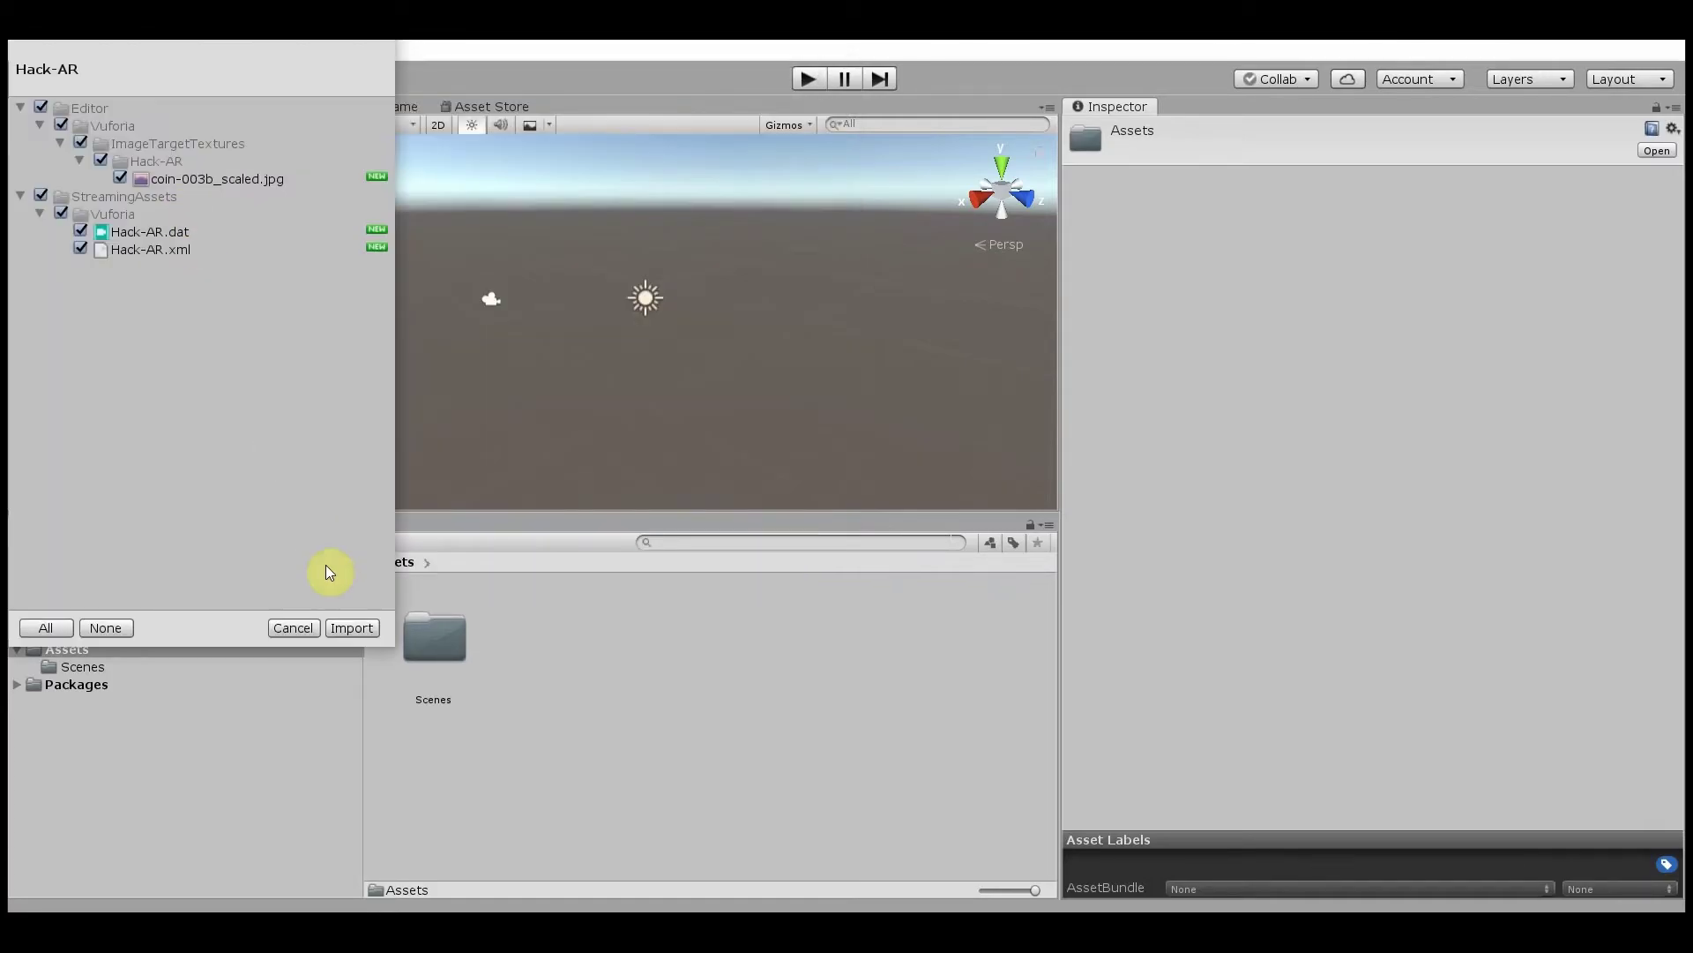
pyautogui.click(351, 624)
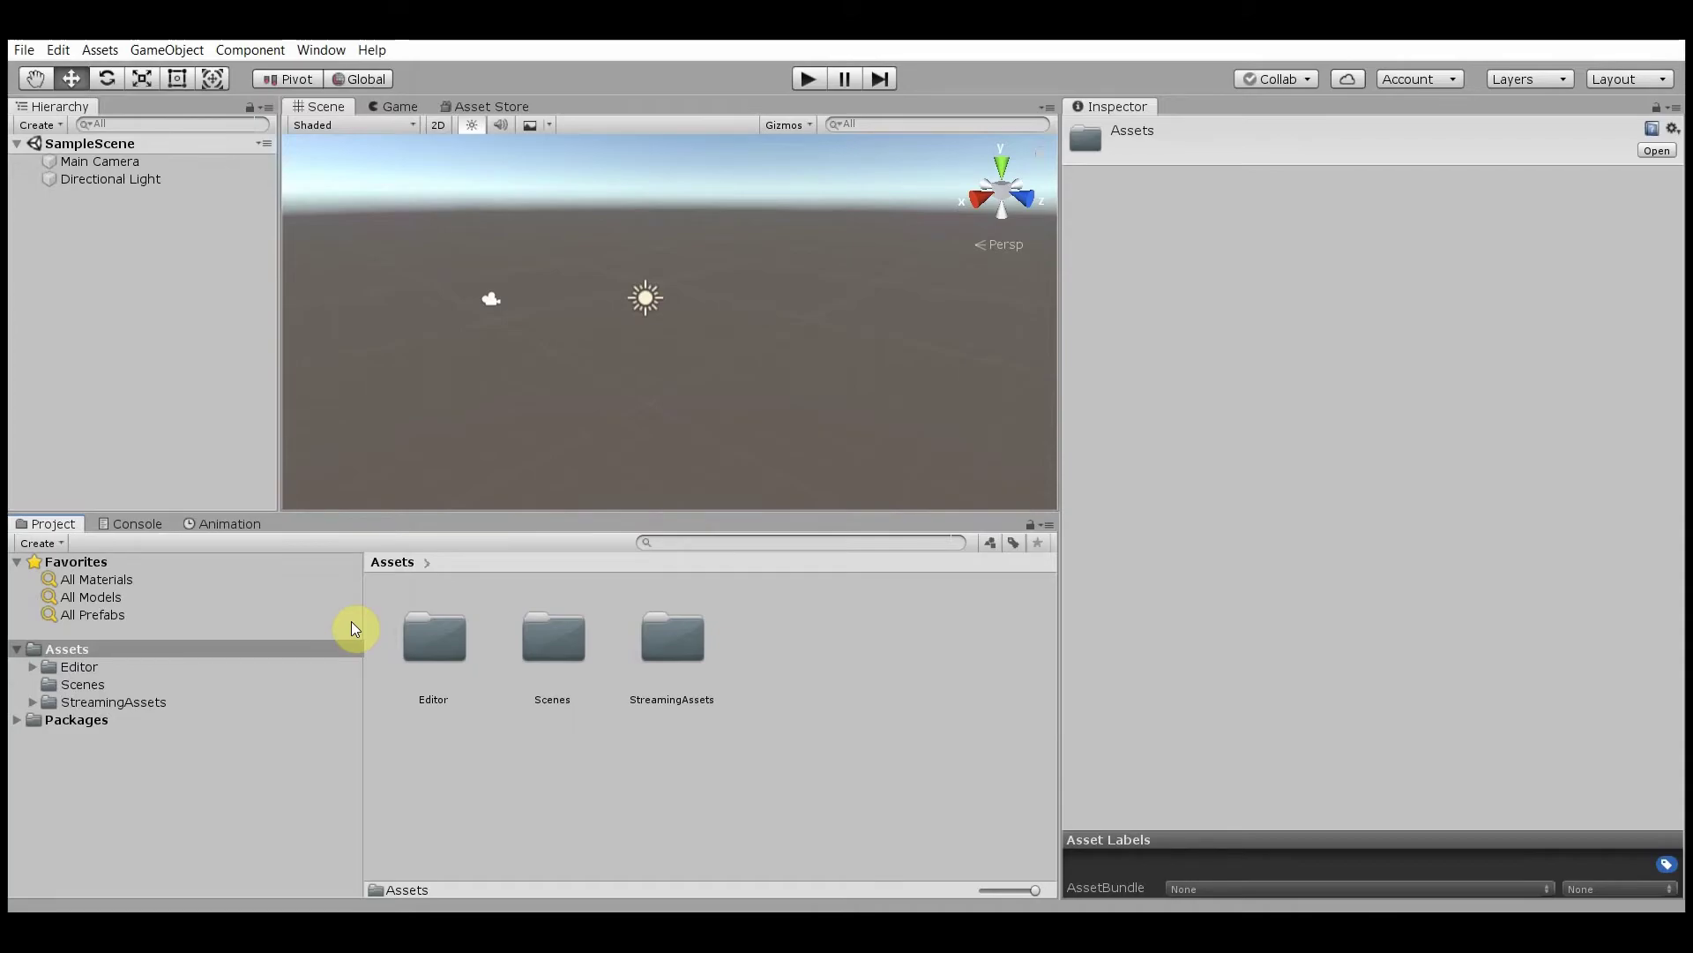
# Delete the Main Camera and add a Vuforia Engine AR Camera, importing the required Vuforia assets.
pyautogui.click(98, 164)
pyautogui.press('Delete')
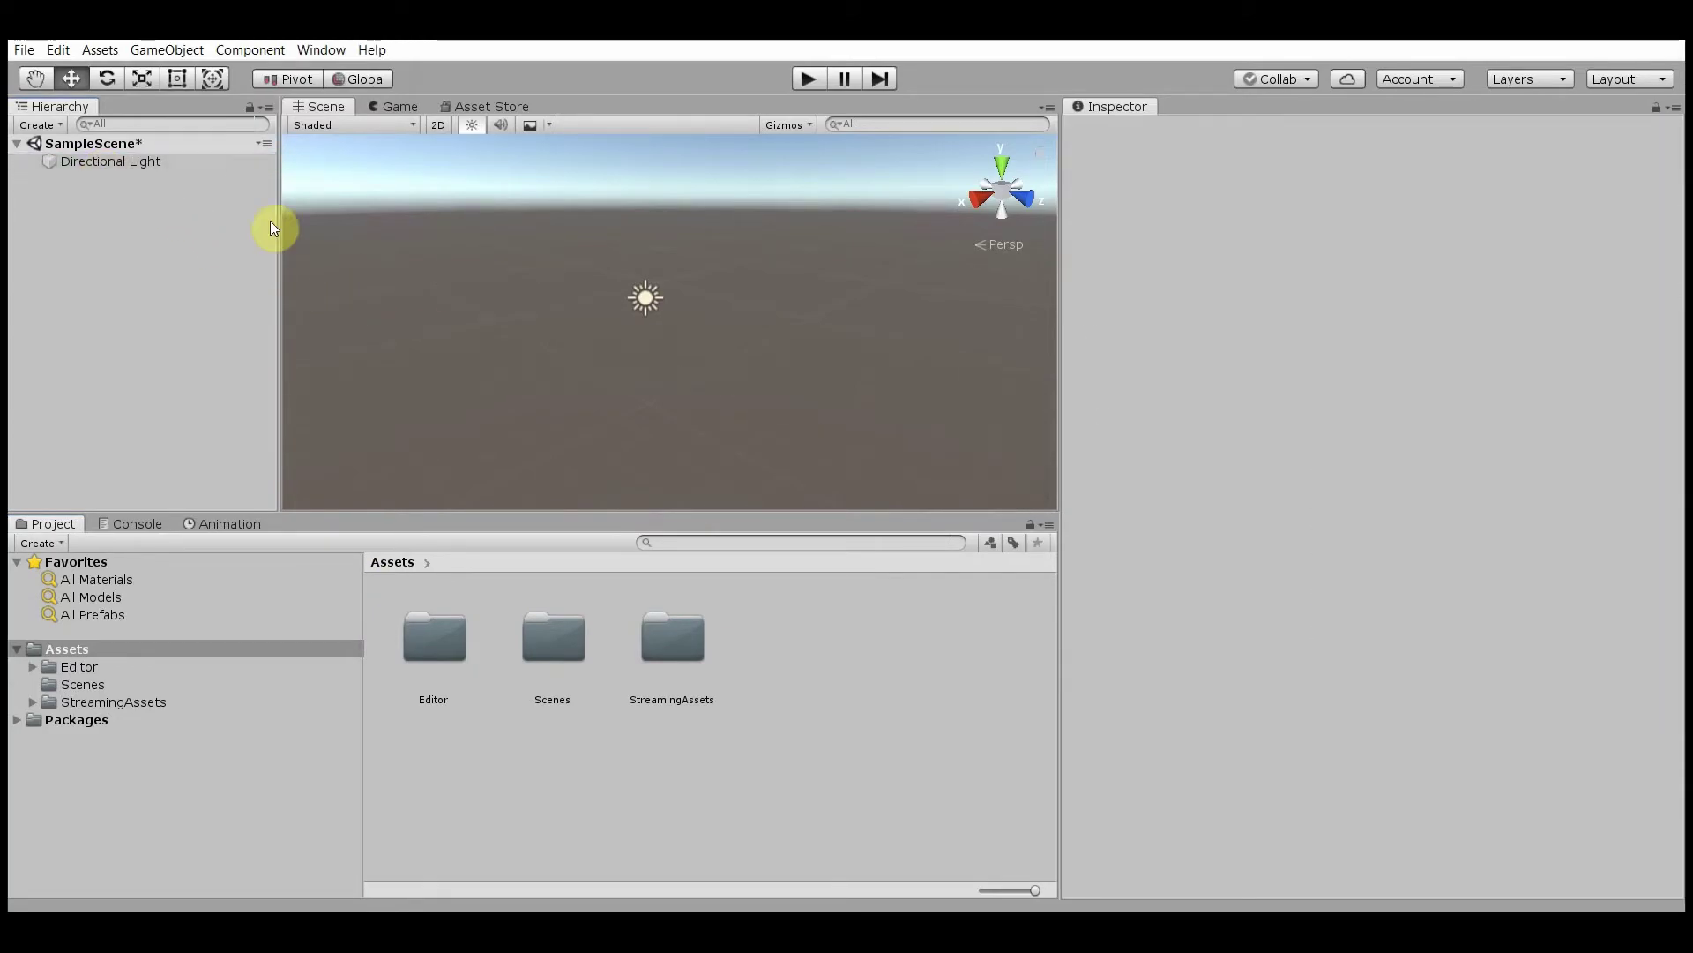
pyautogui.rightClick(113, 239)
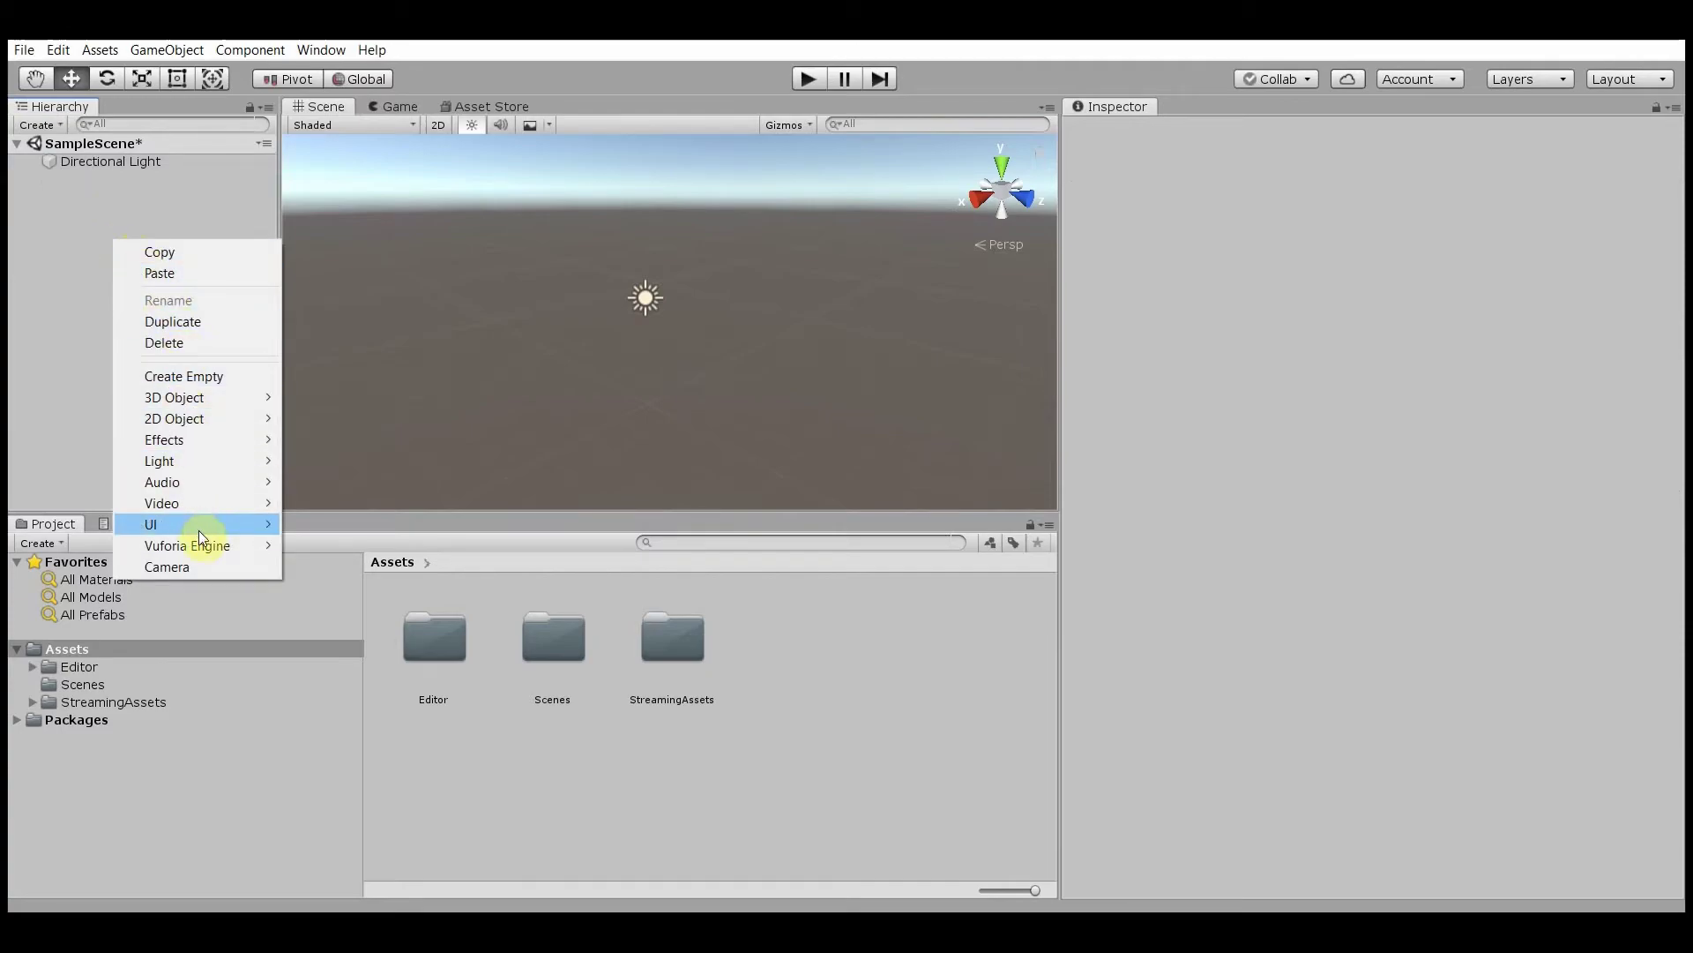
pyautogui.moveTo(200, 544)
pyautogui.click(383, 543)
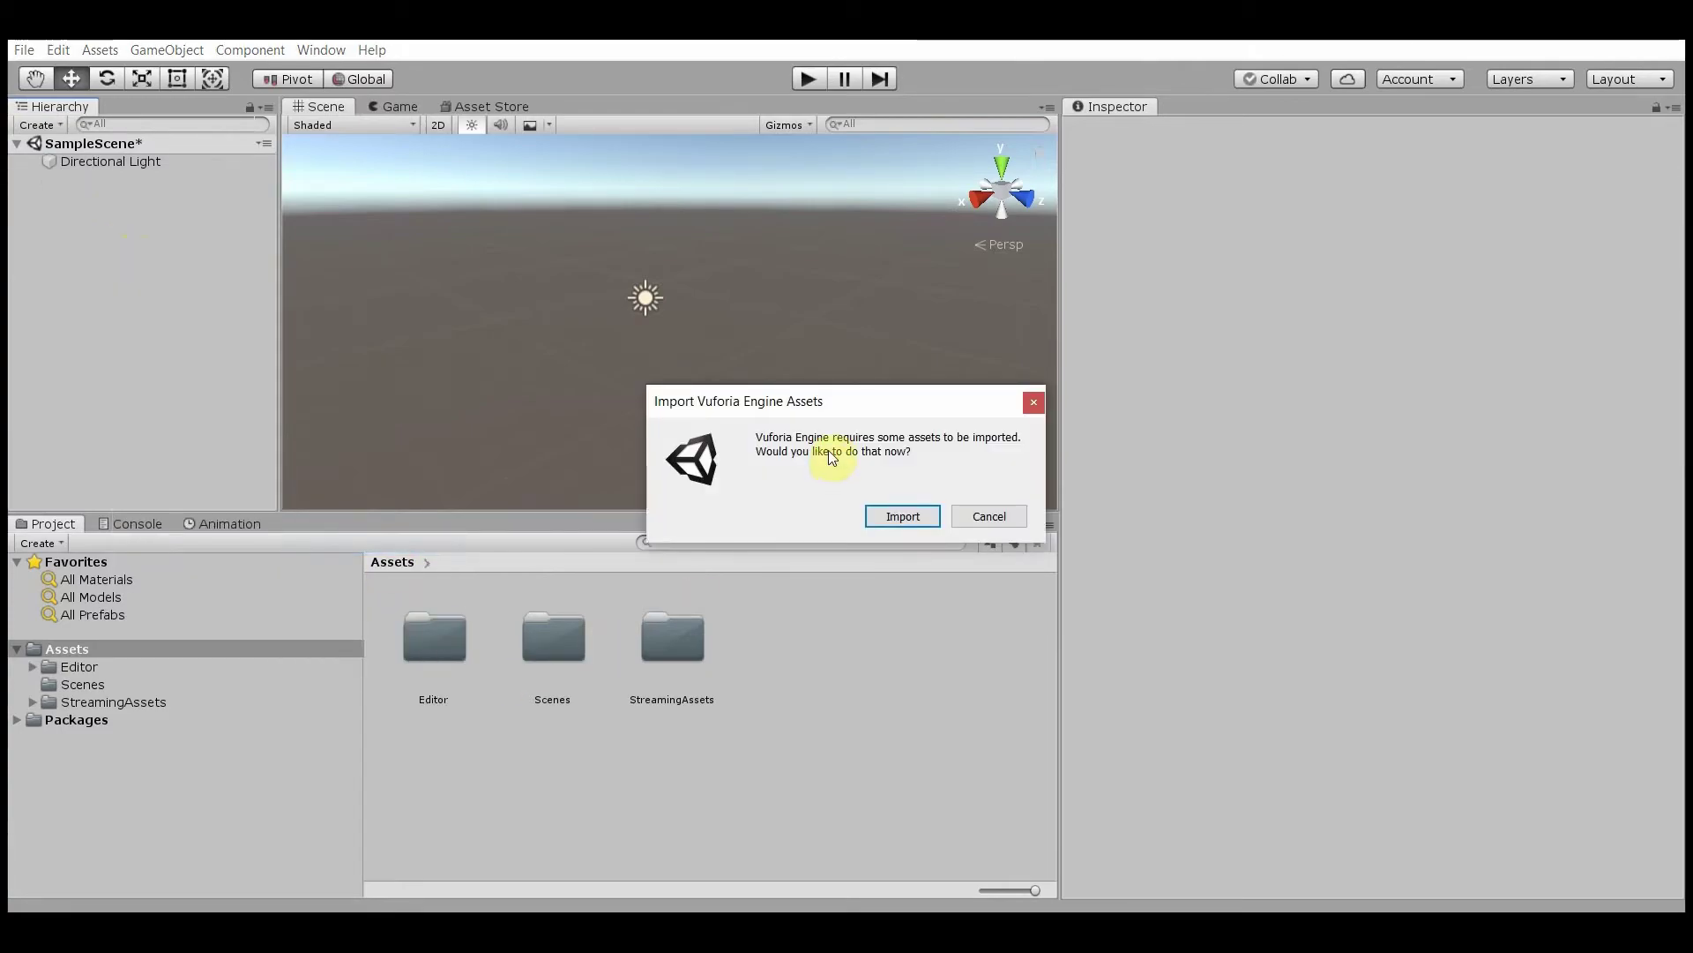
pyautogui.click(895, 516)
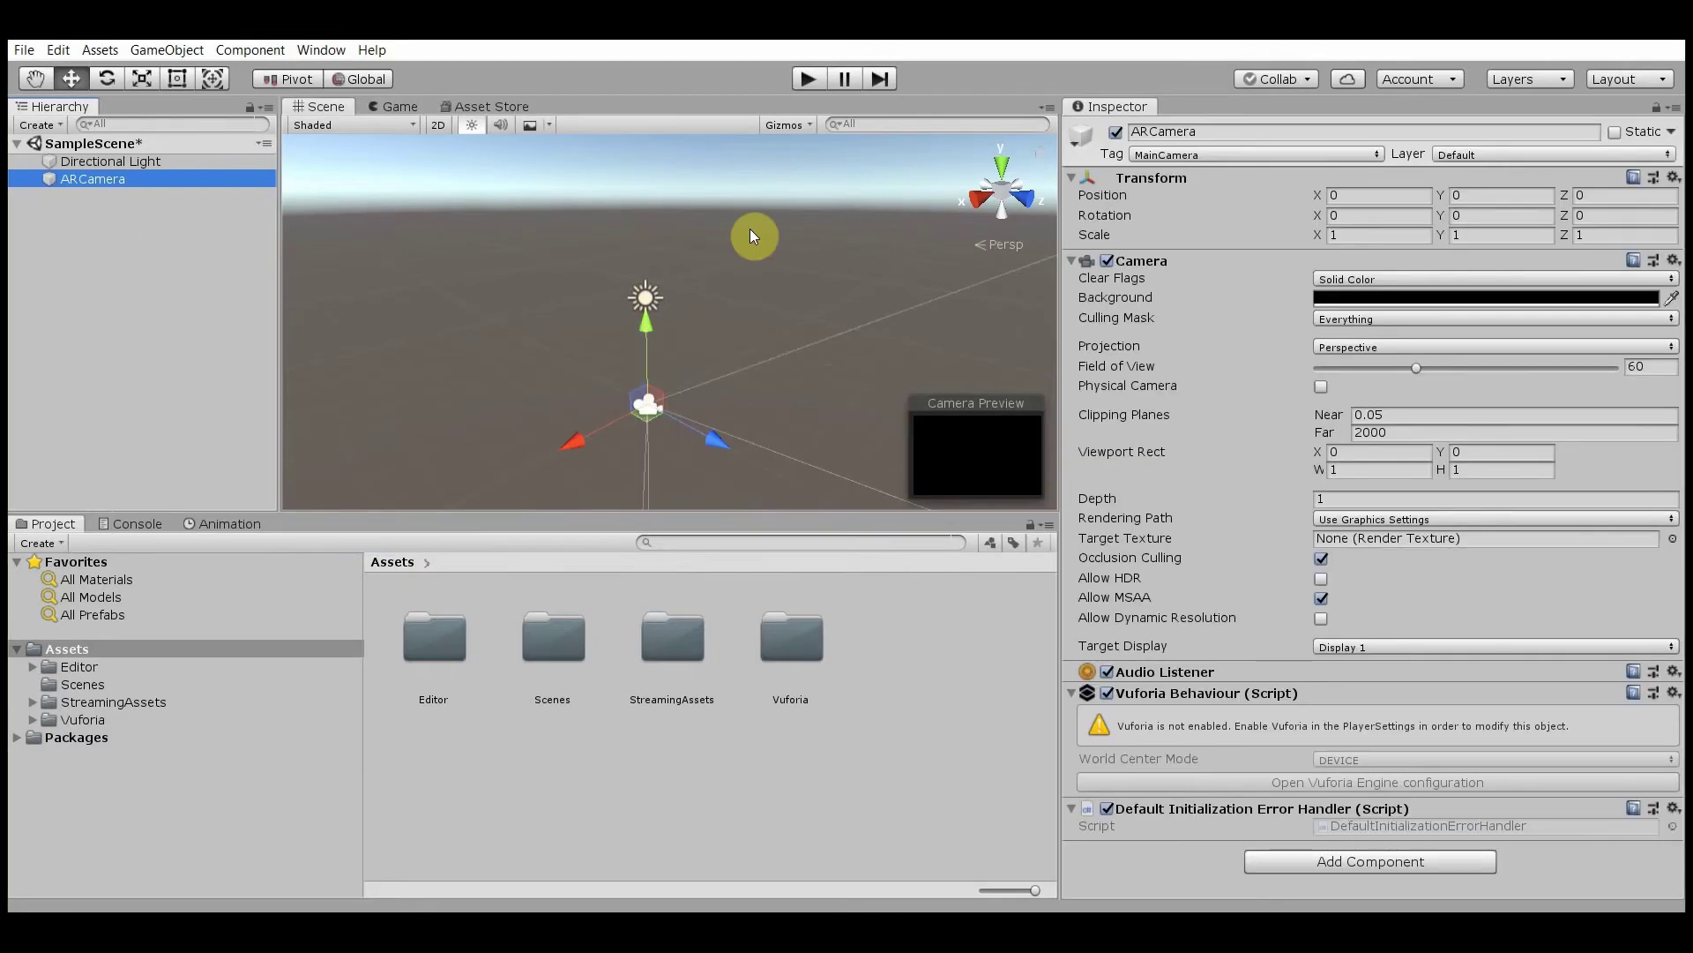
pyautogui.click(15, 51)
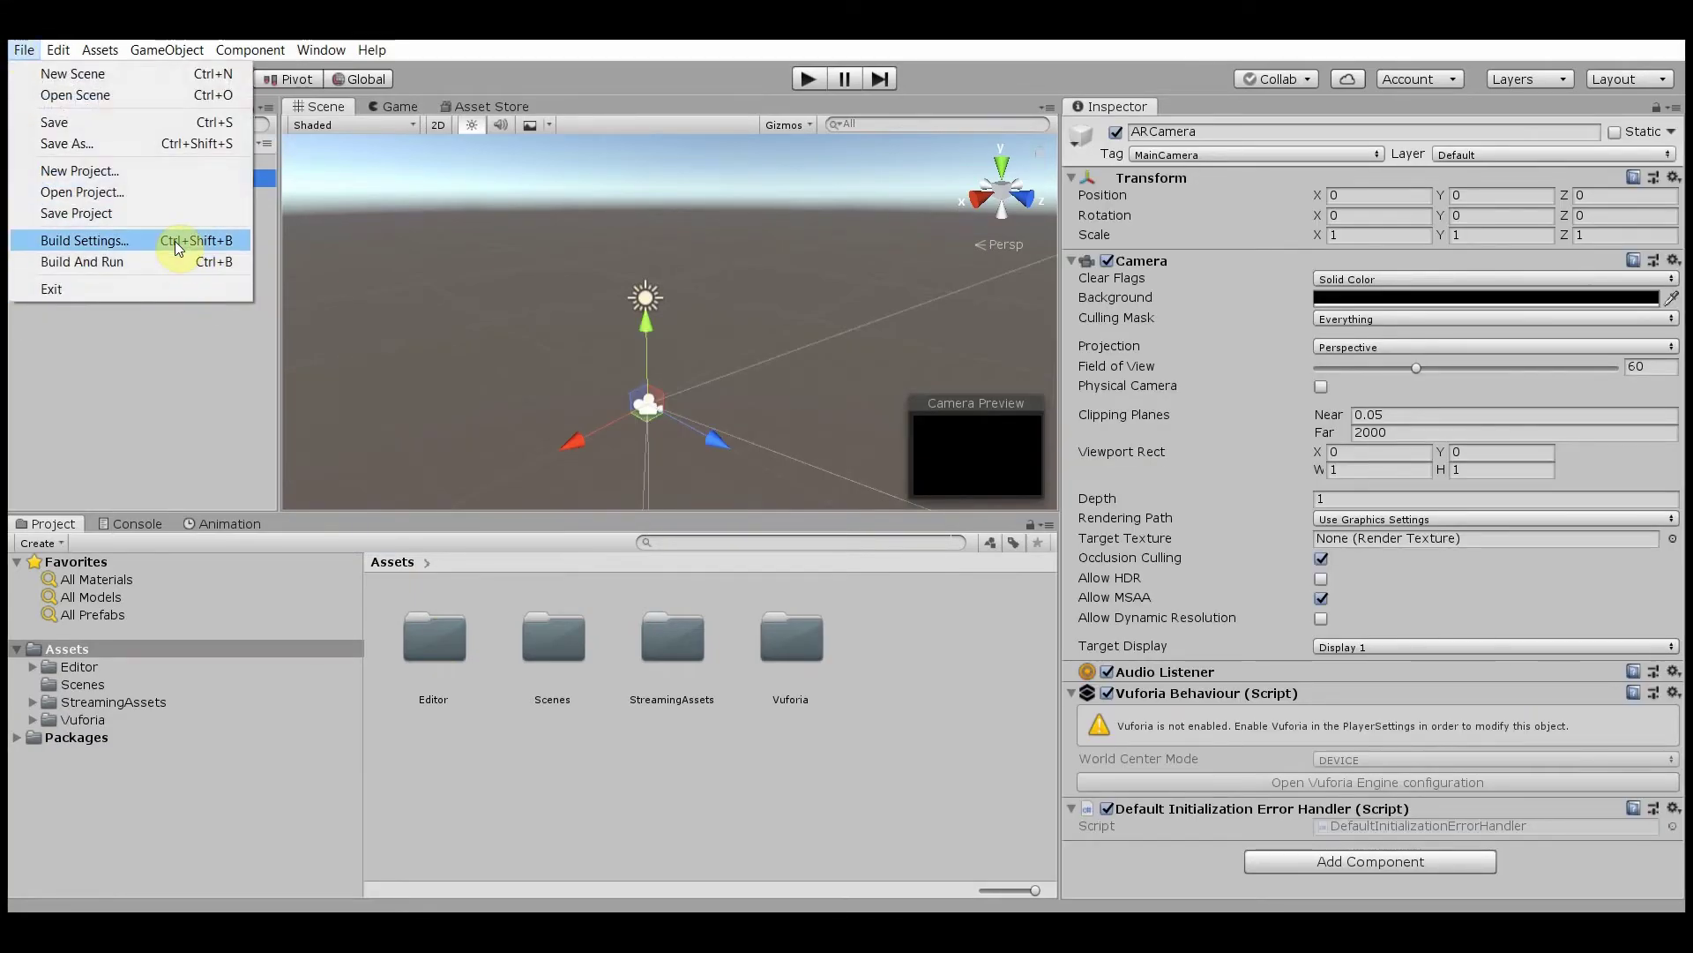
# Switch the build platform to Android in Build Settings.
pyautogui.click(175, 241)
pyautogui.click(367, 455)
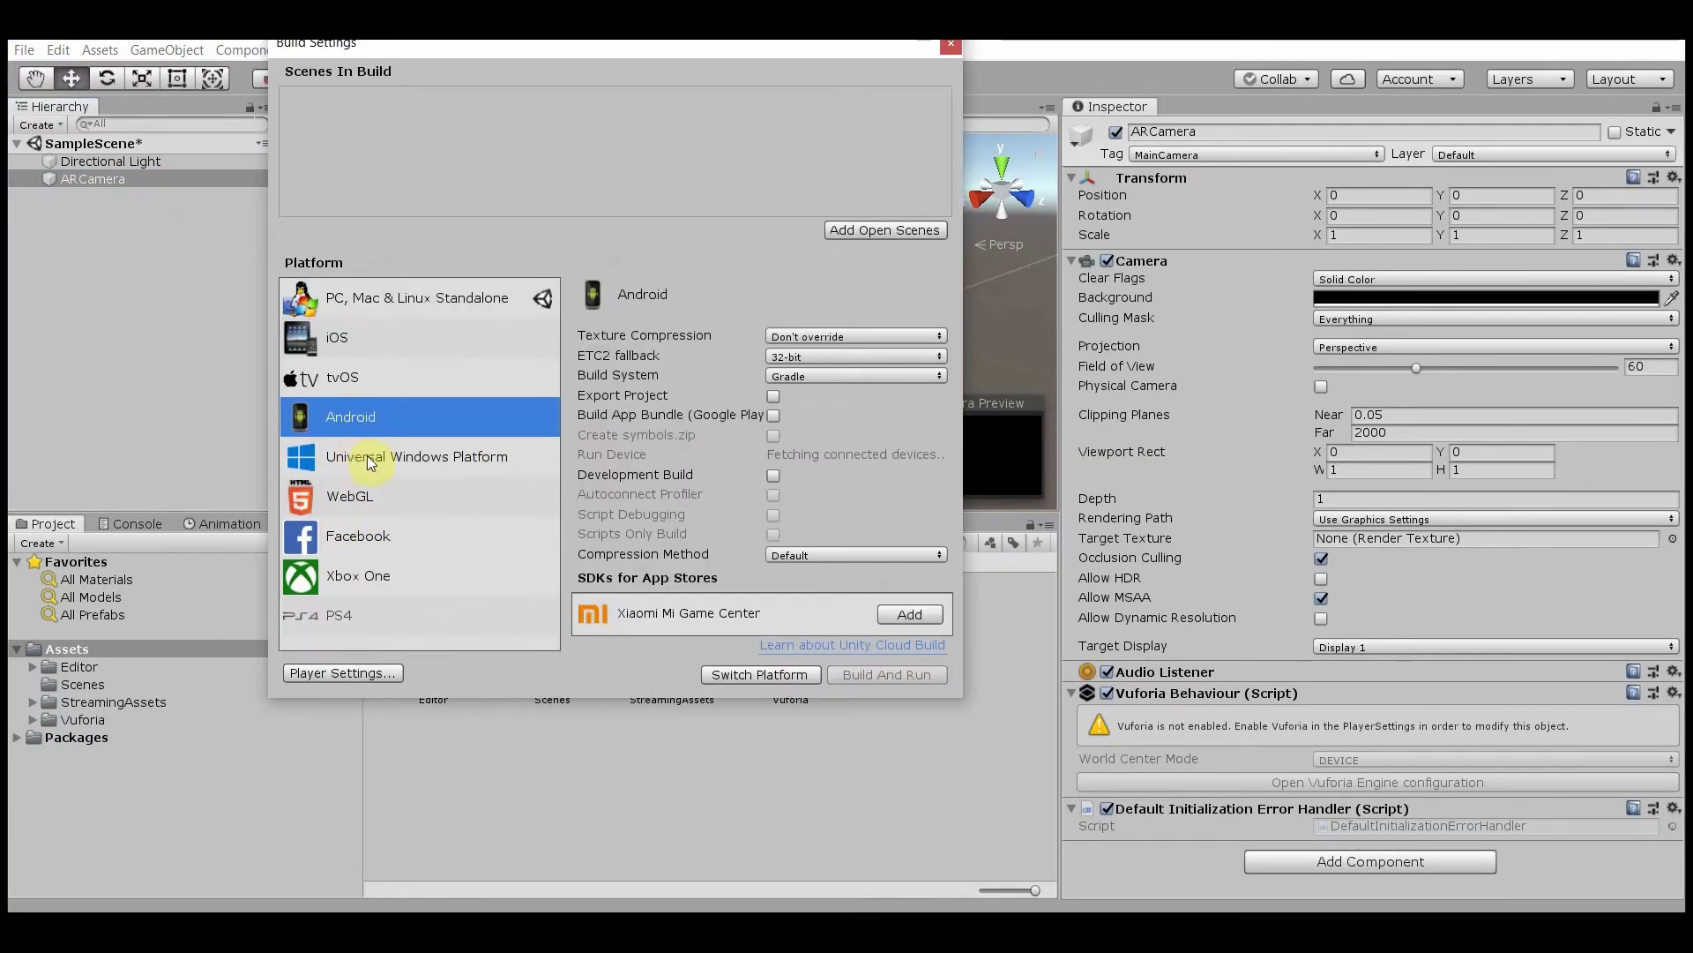
pyautogui.click(760, 680)
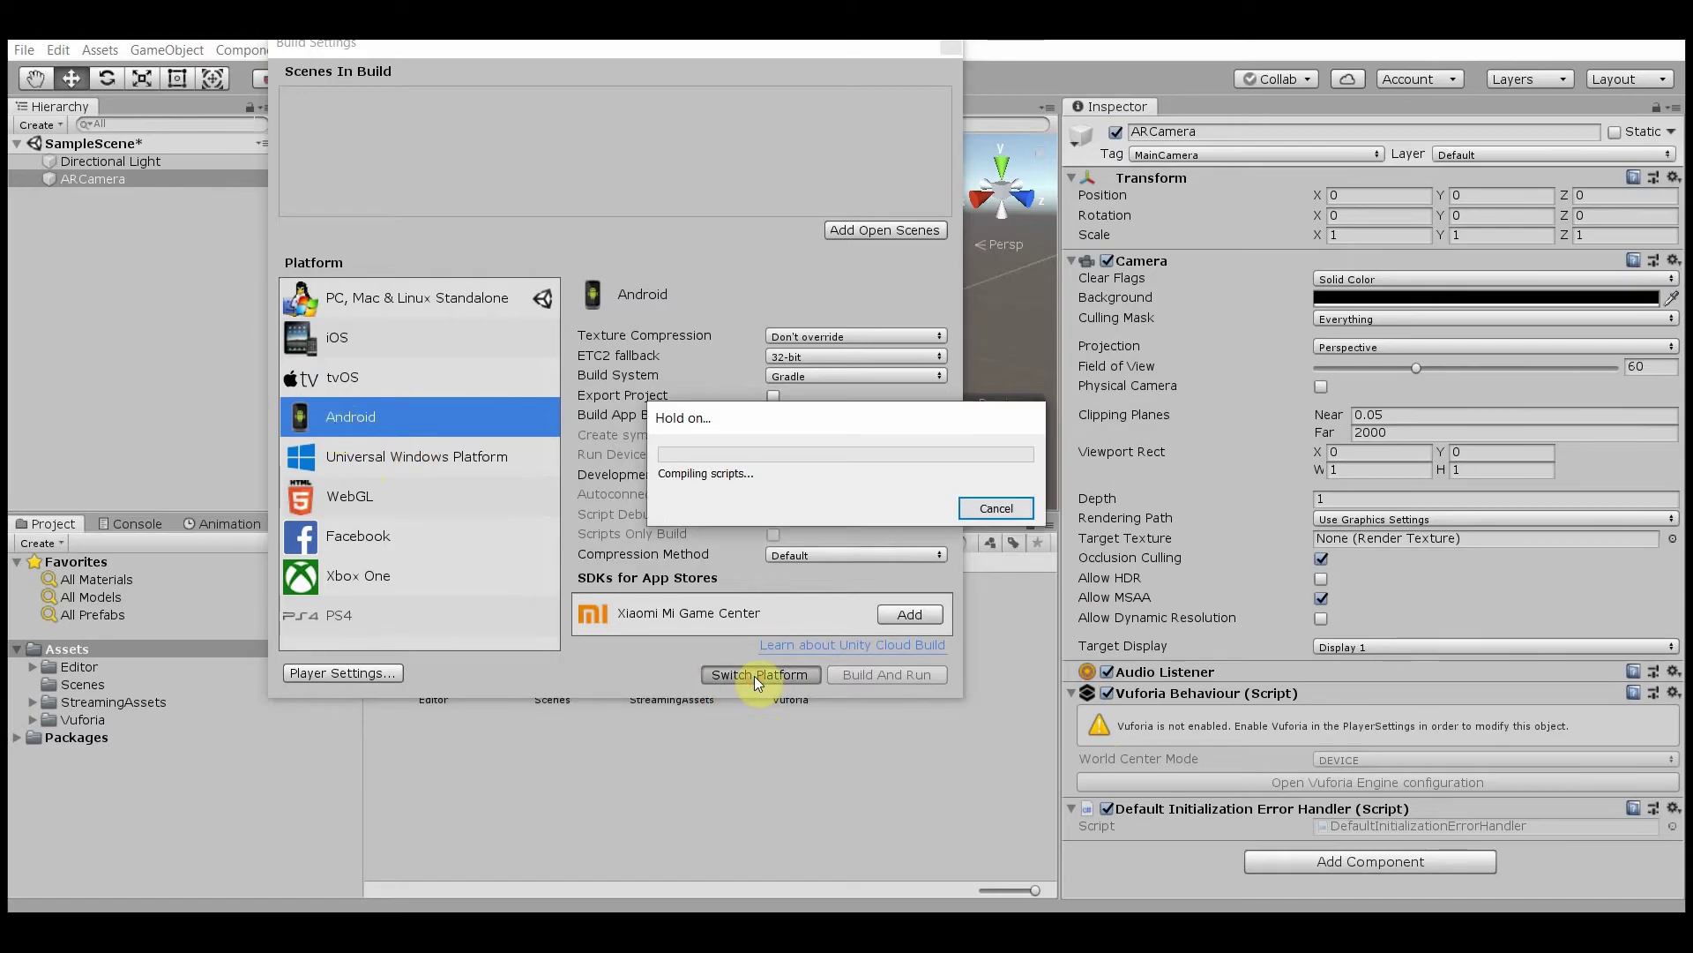
# Set the company name to SGT and enable Vuforia Augmented Reality support.
pyautogui.click(391, 673)
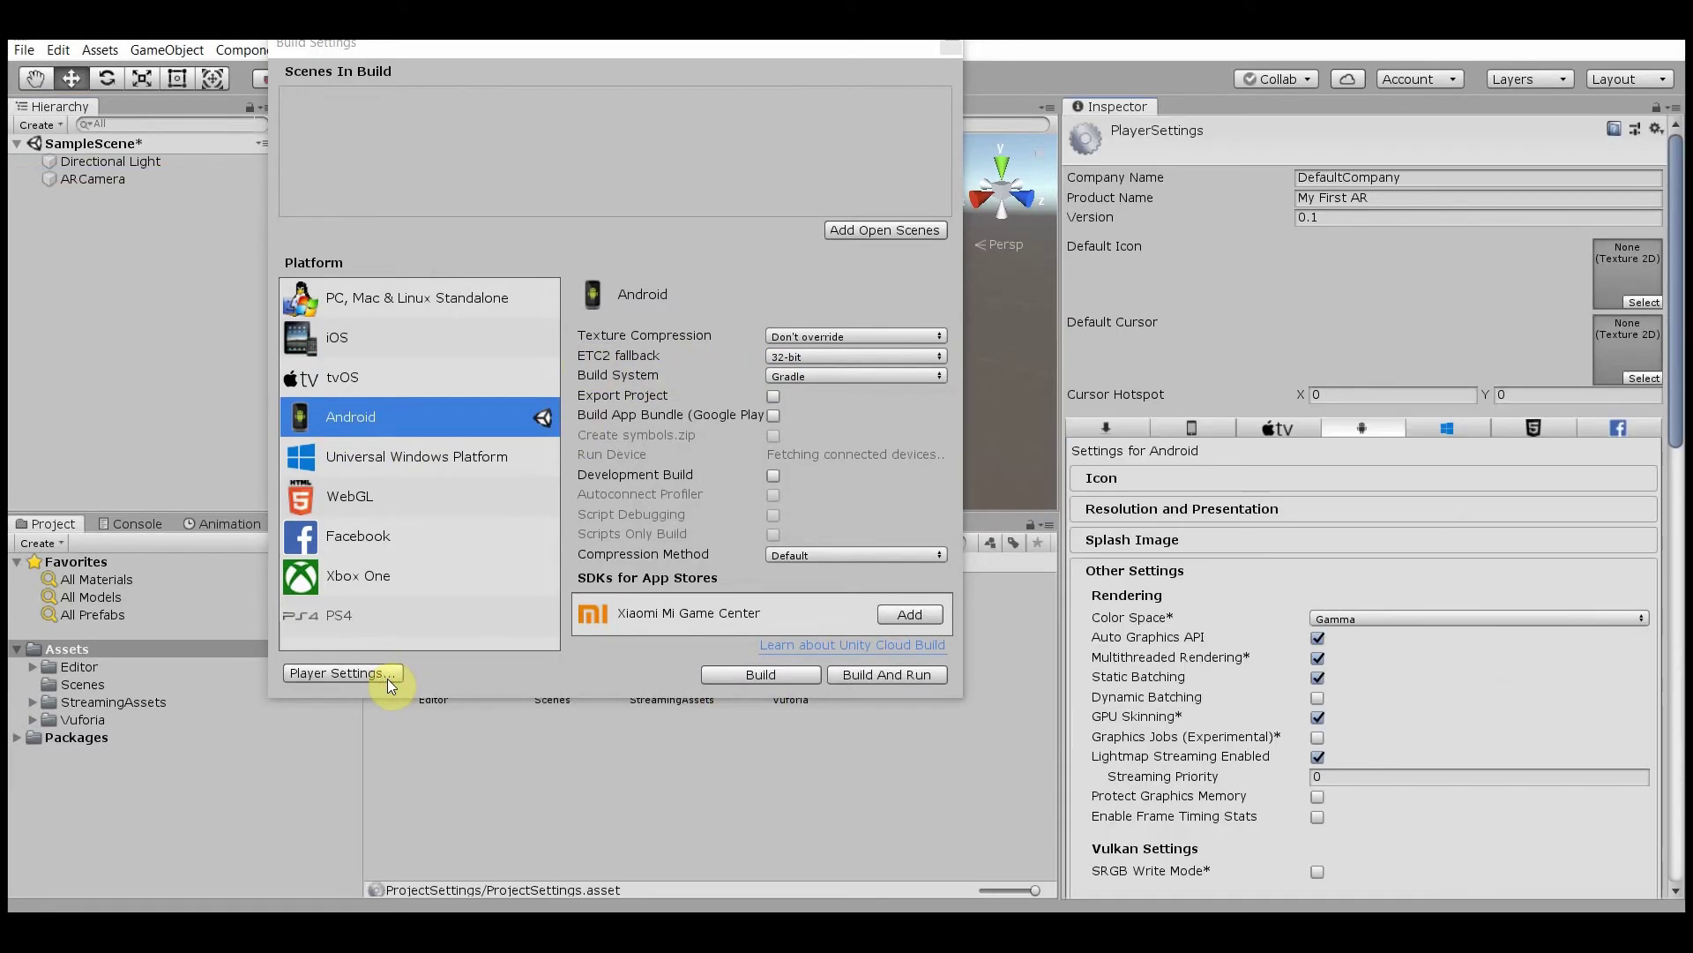
pyautogui.click(1432, 180)
pyautogui.write('SGT')
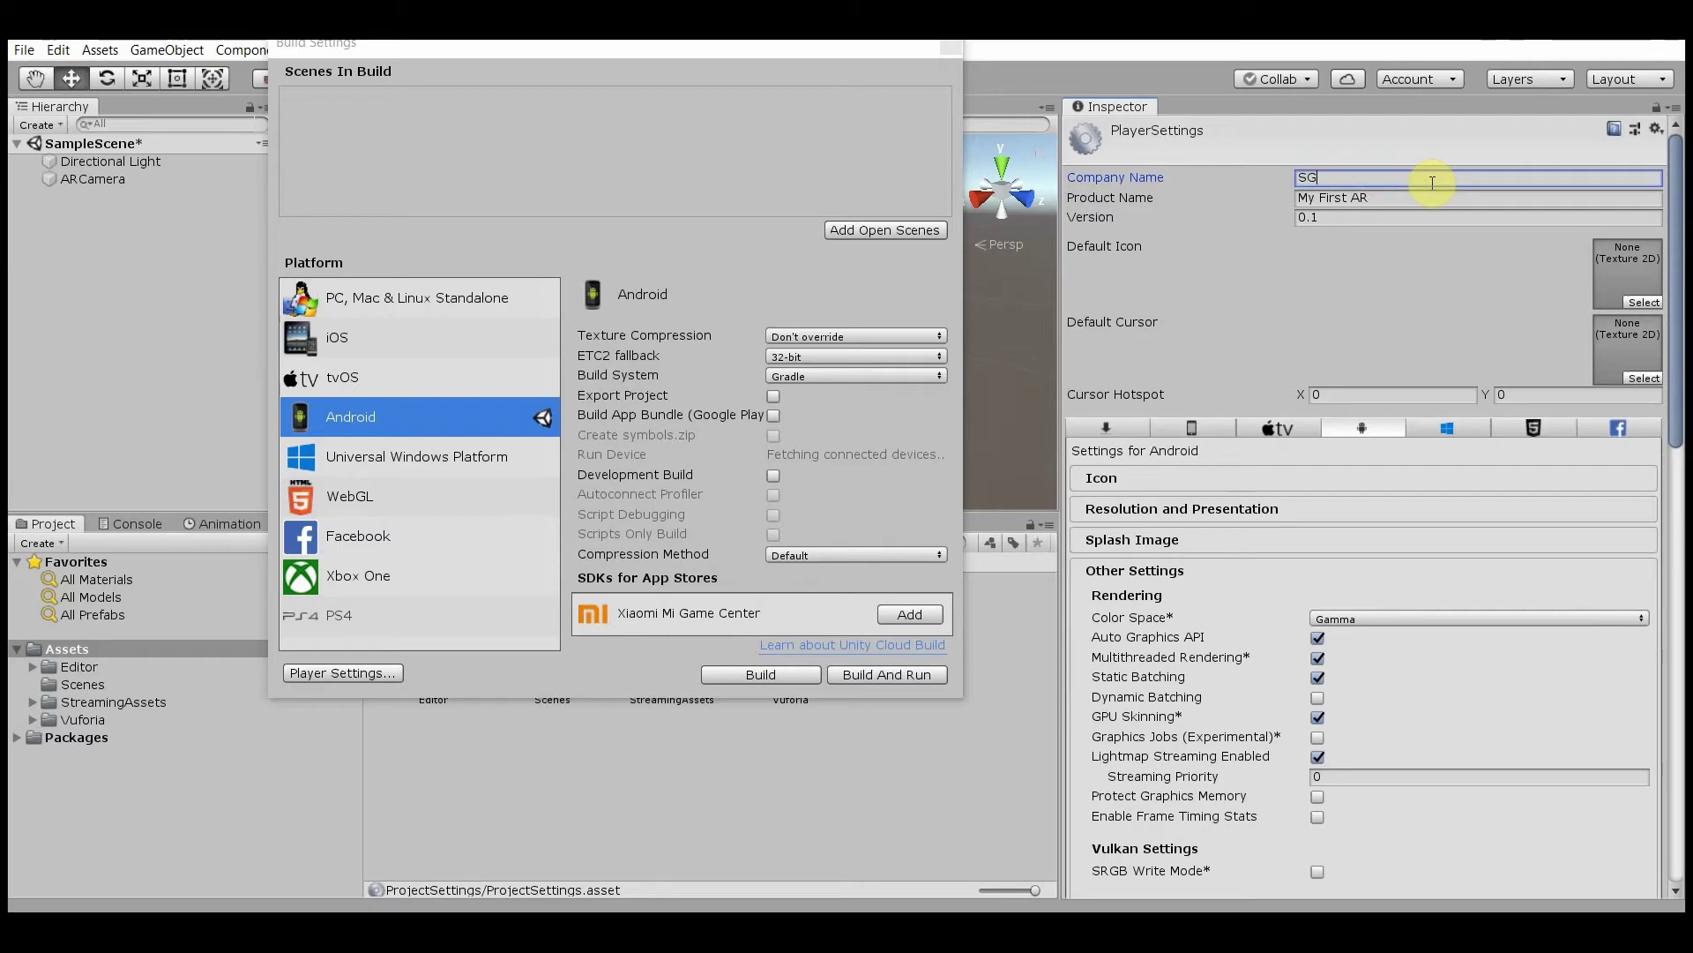
pyautogui.click(1135, 570)
pyautogui.click(1319, 694)
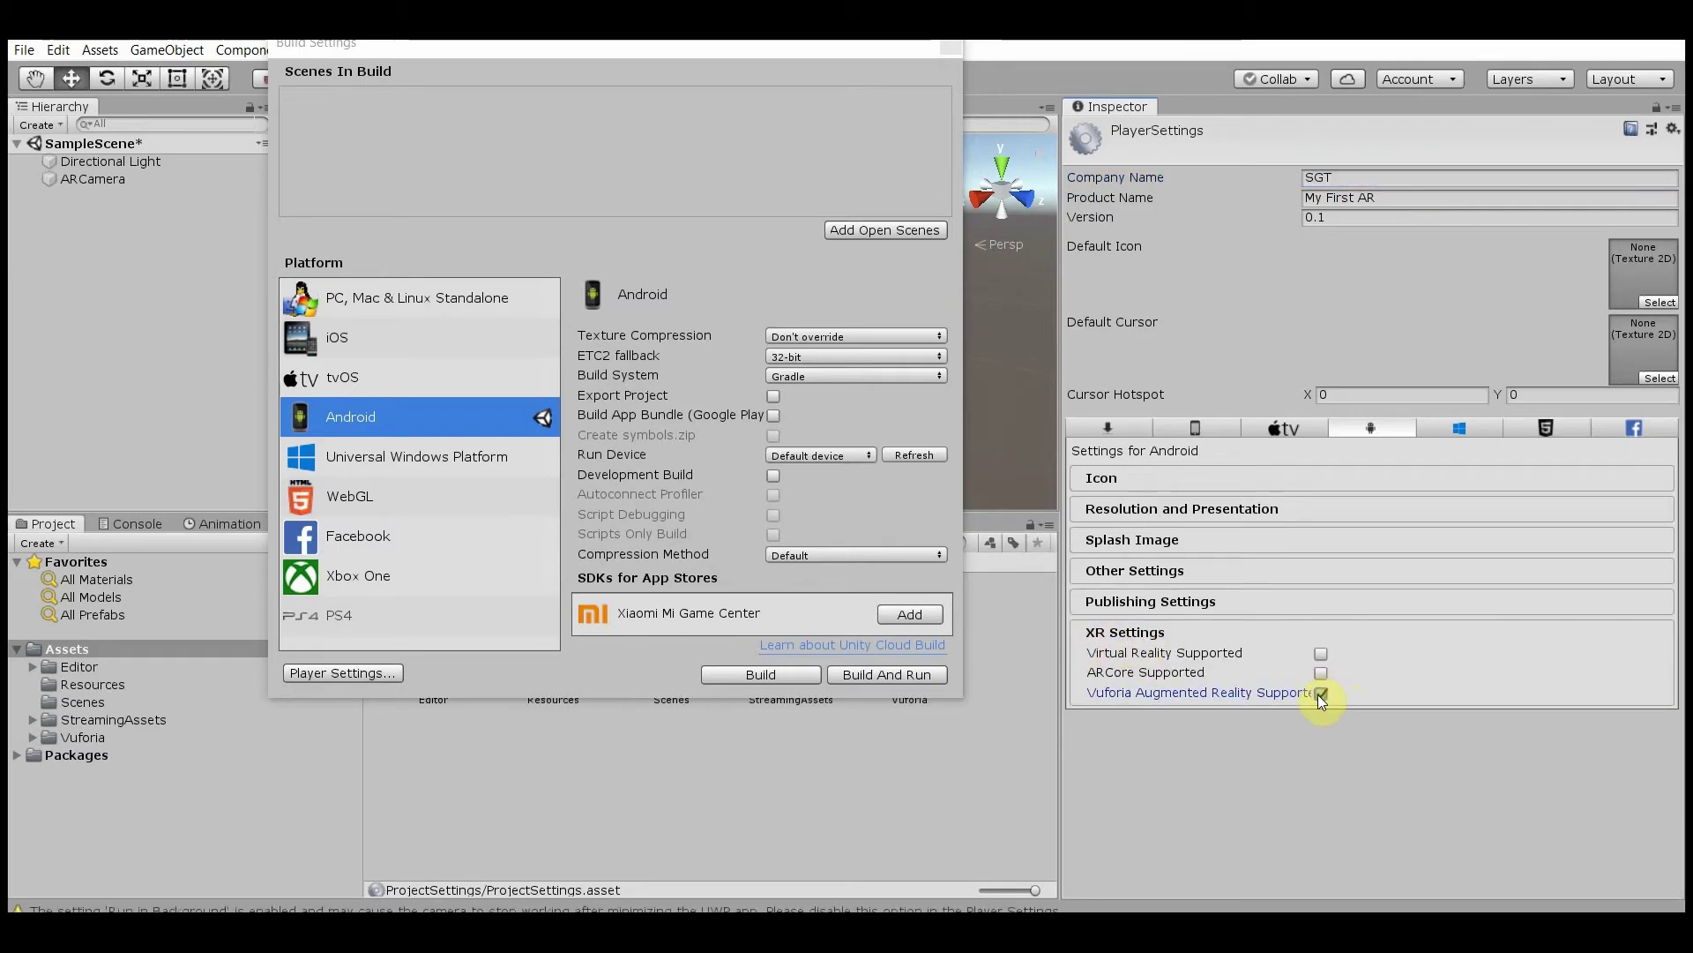
# Set the package name to com.SGT.MYFIRSTAR.
pyautogui.click(1155, 574)
pyautogui.moveTo(1676, 392); pyautogui.dragTo(1680, 565)
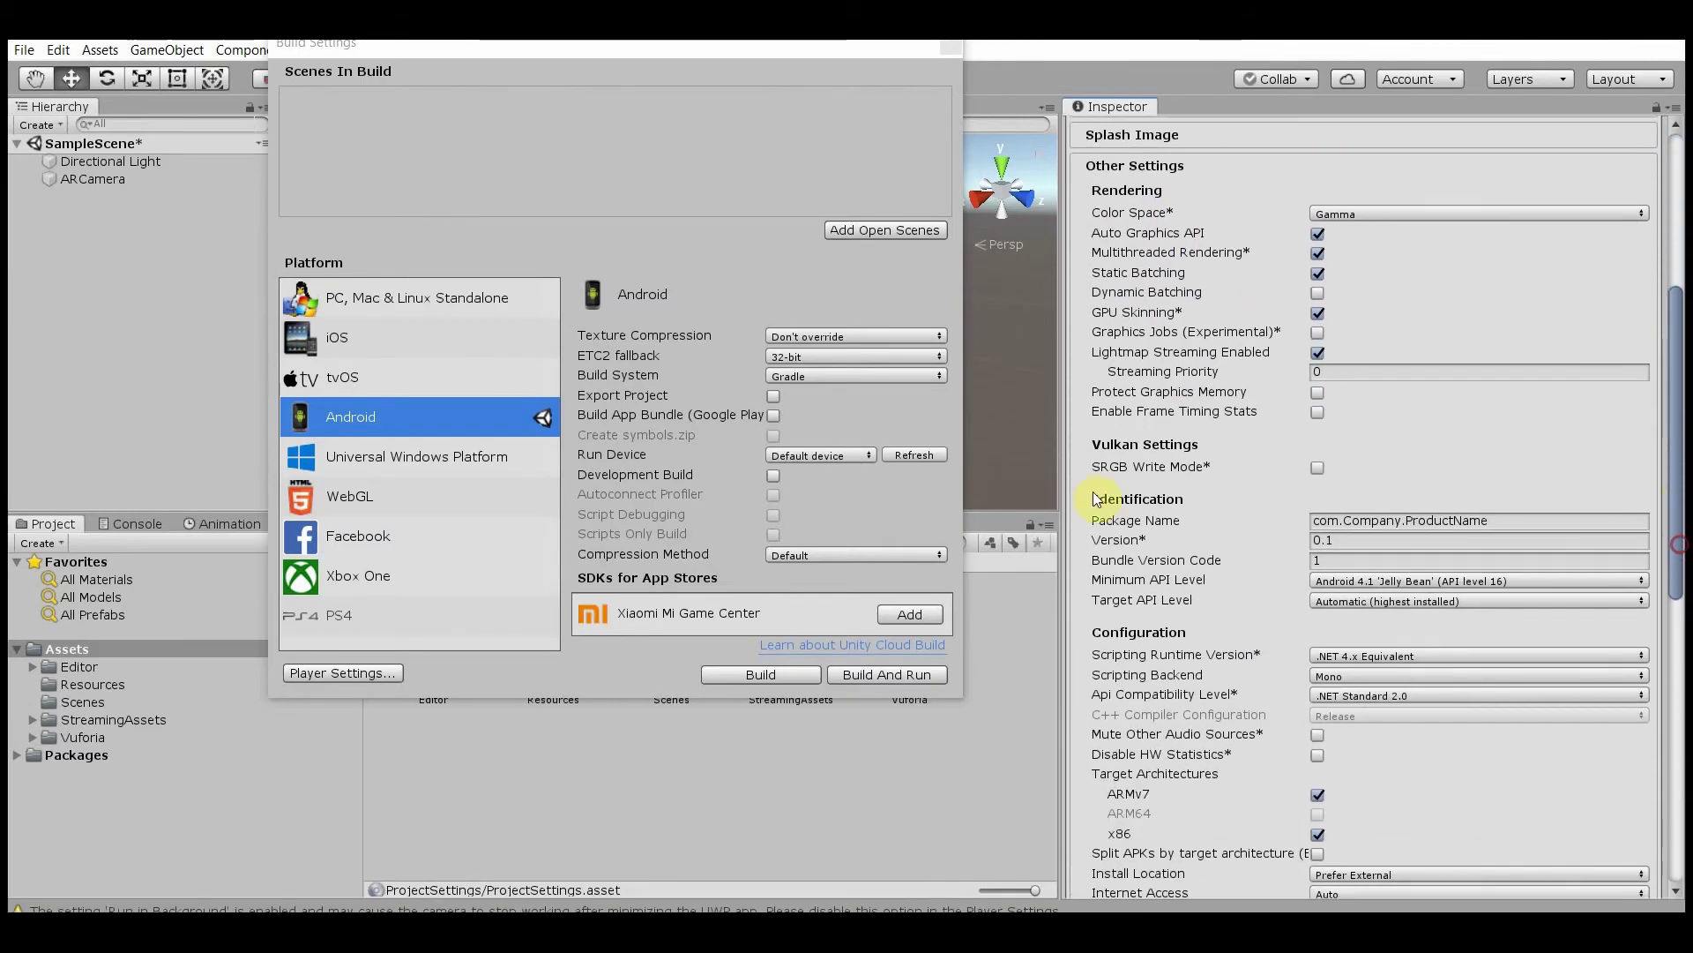
pyautogui.doubleClick(1369, 520)
pyautogui.write('SGT')
pyautogui.moveTo(1382, 521); pyautogui.dragTo(1591, 528)
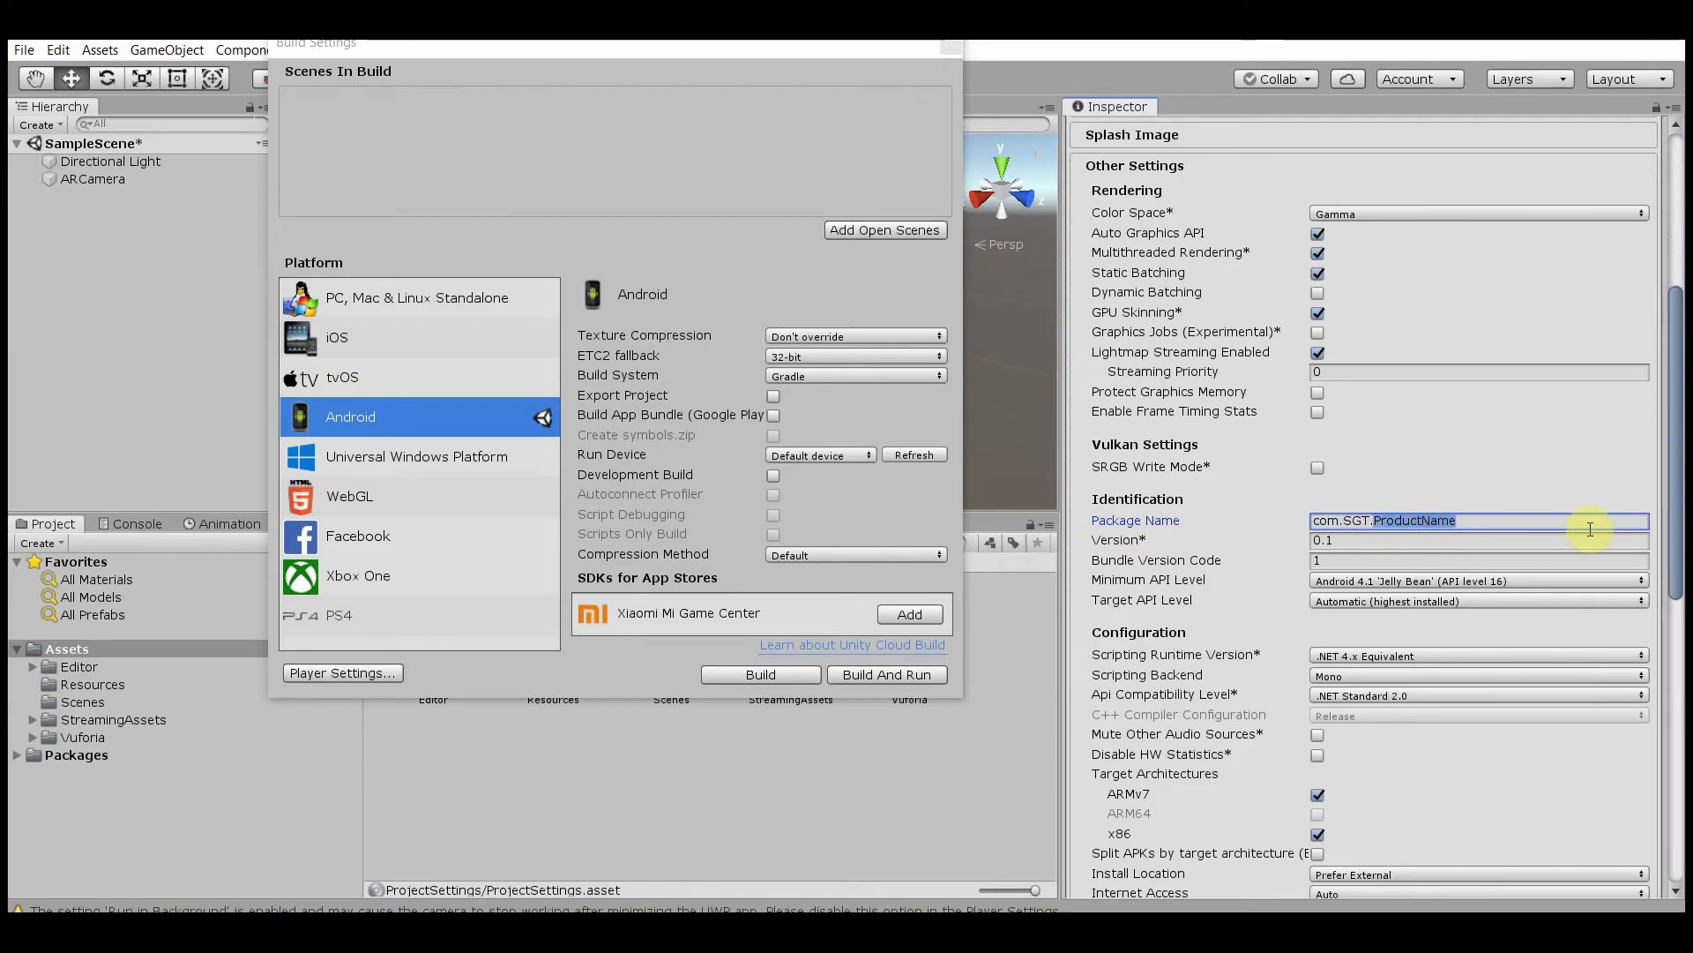
pyautogui.write('MYFIRSTAR')
# Set minimum API level 19 (Android 4.4 KitKat) and disable x86 and Android TV compatibility.
pyautogui.scroll(-5, 1590, 528)
pyautogui.click(1454, 329)
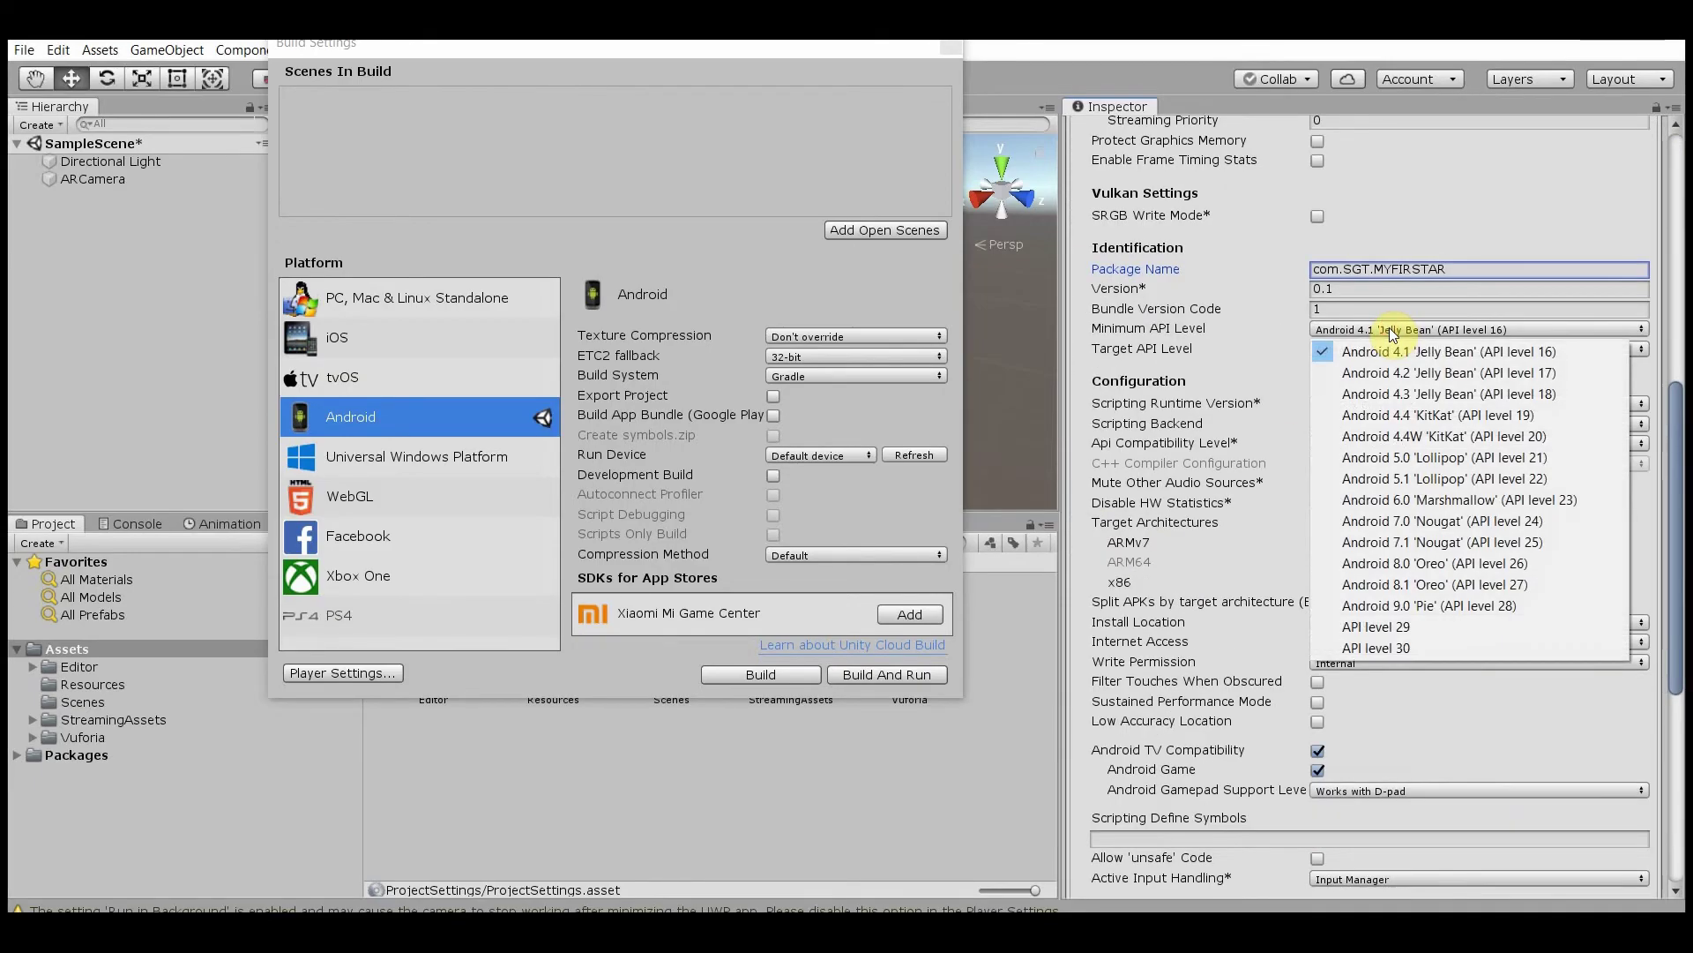
pyautogui.click(1438, 391)
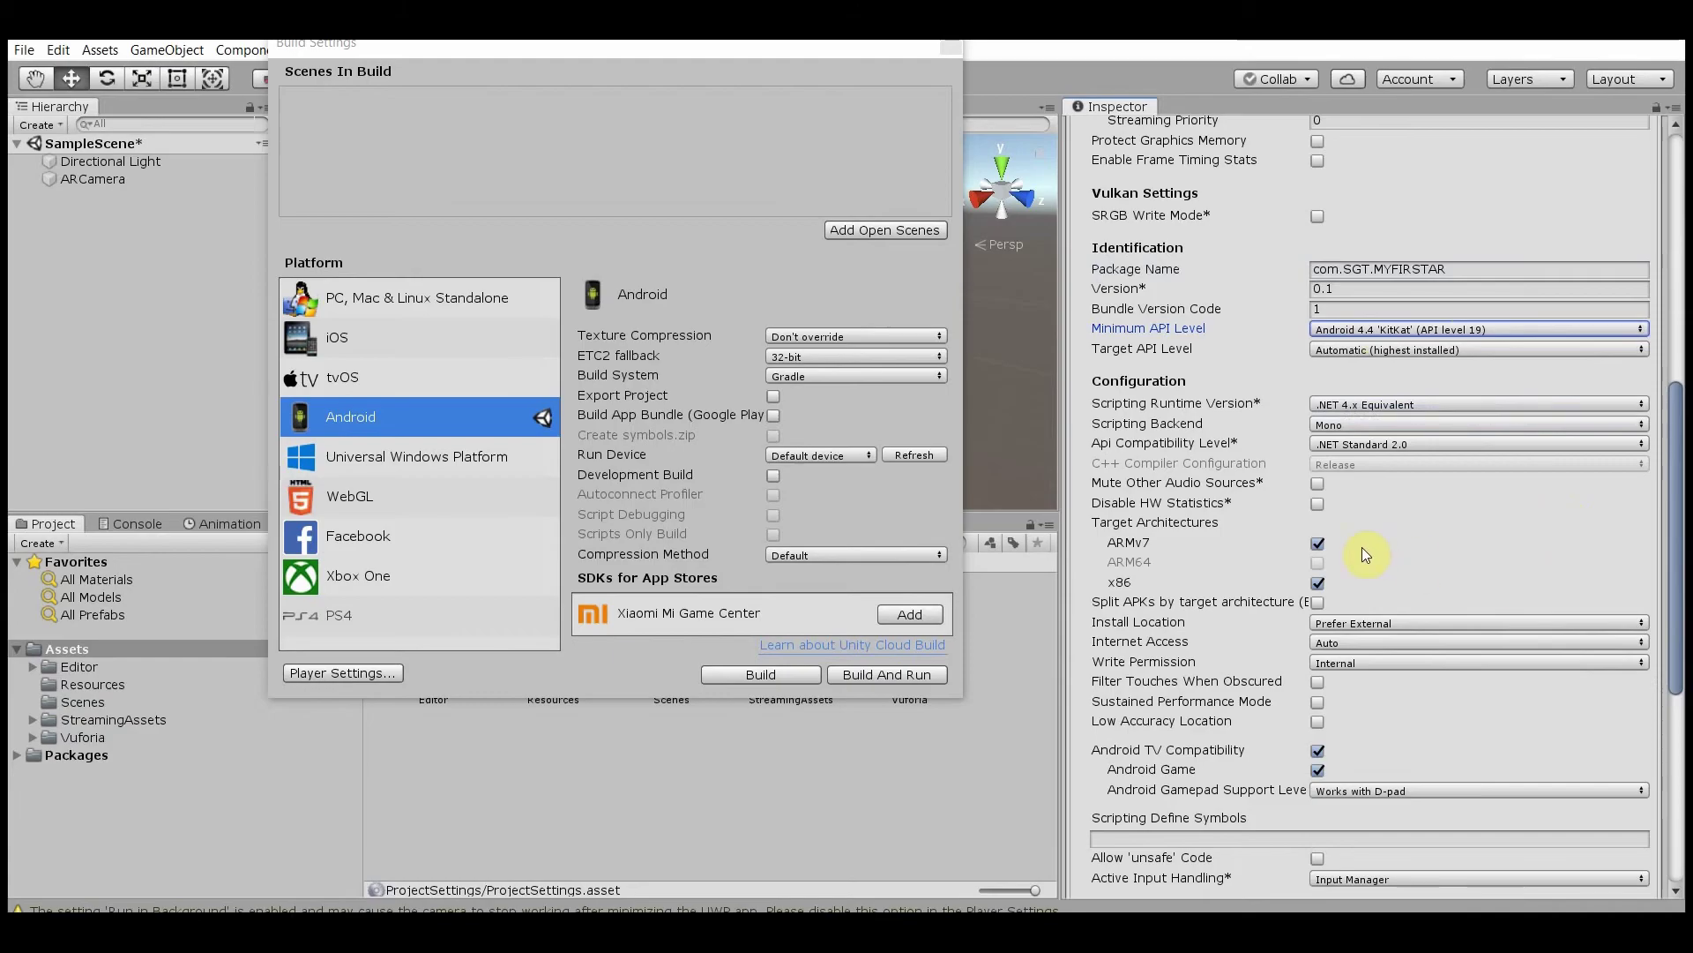
pyautogui.click(1318, 583)
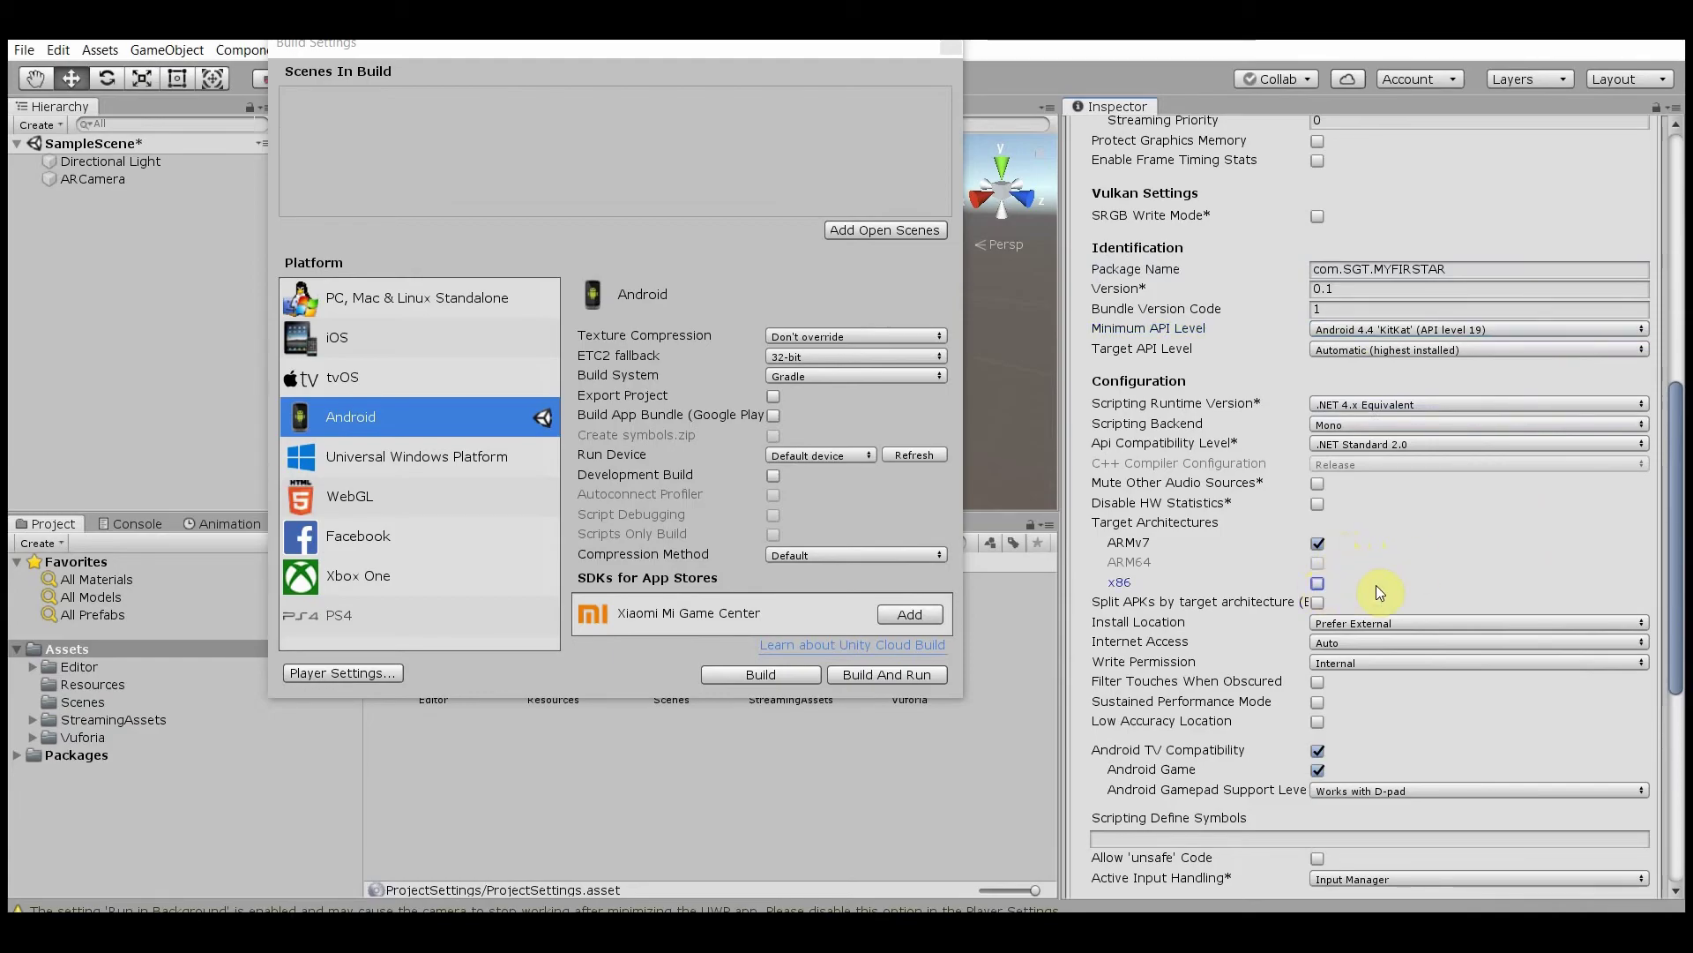
pyautogui.click(1318, 751)
# Add the open SampleScene to the build and close Build Settings.
pyautogui.scroll(-9, 1679, 556)
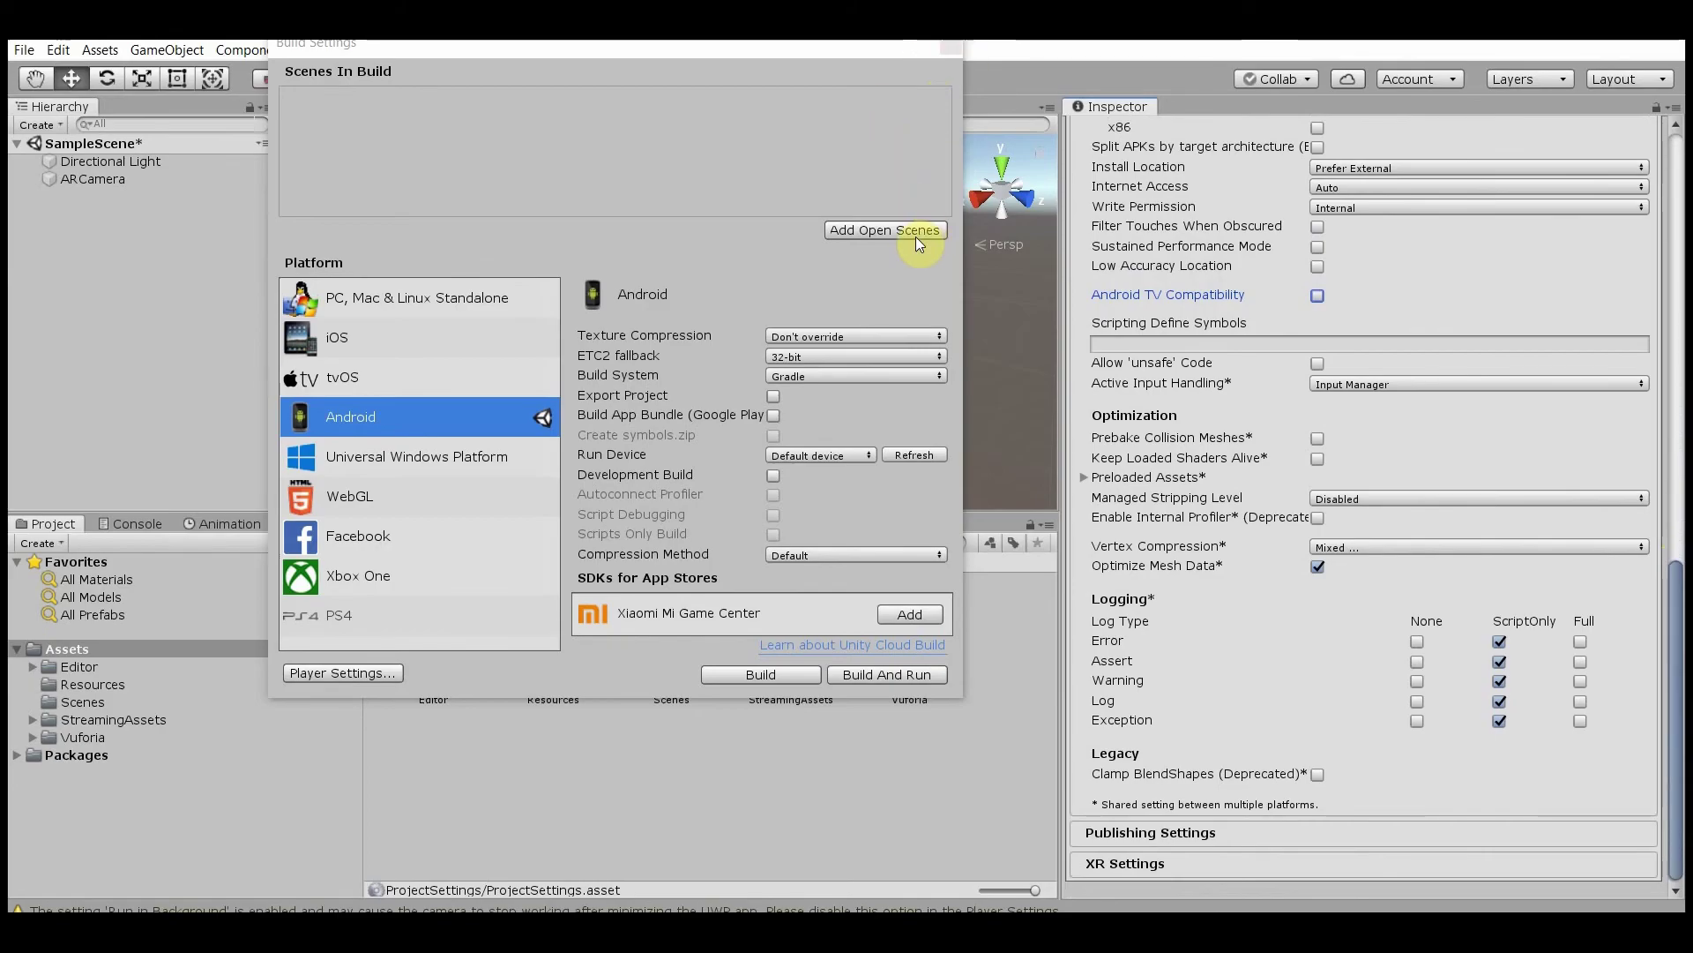
pyautogui.click(908, 232)
pyautogui.click(947, 48)
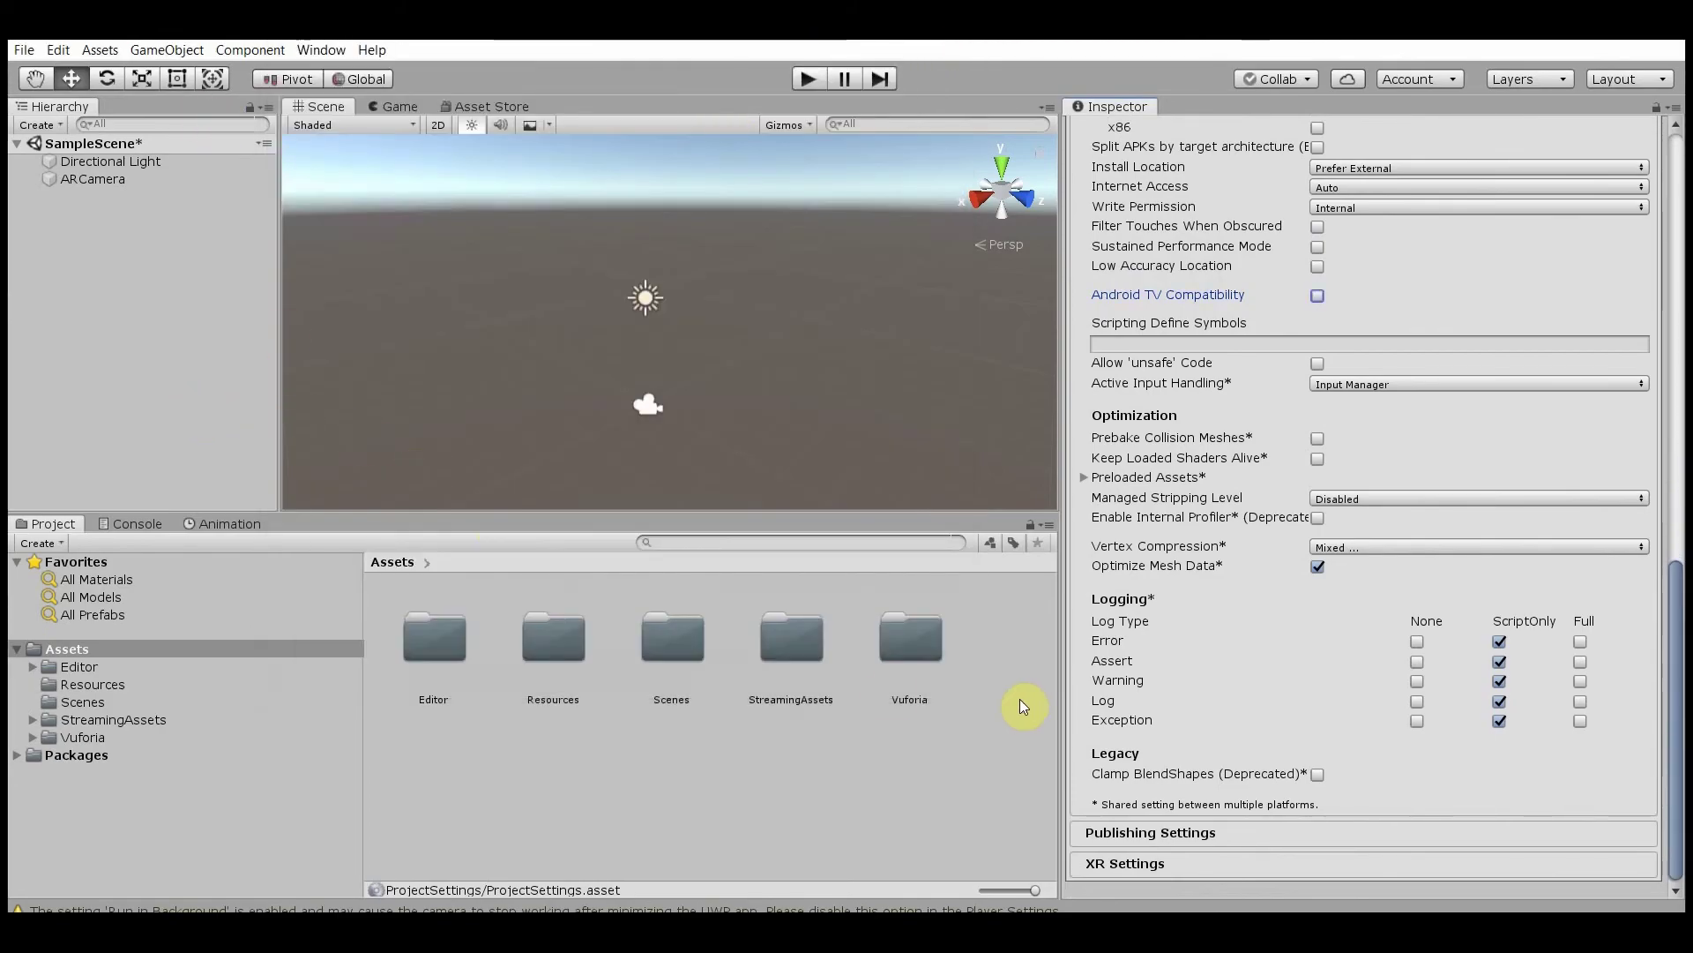
# Copy the Hack-AR license key from the Vuforia portal into ARCamera's Vuforia Engine App License Key field.
pyautogui.click(648, 405)
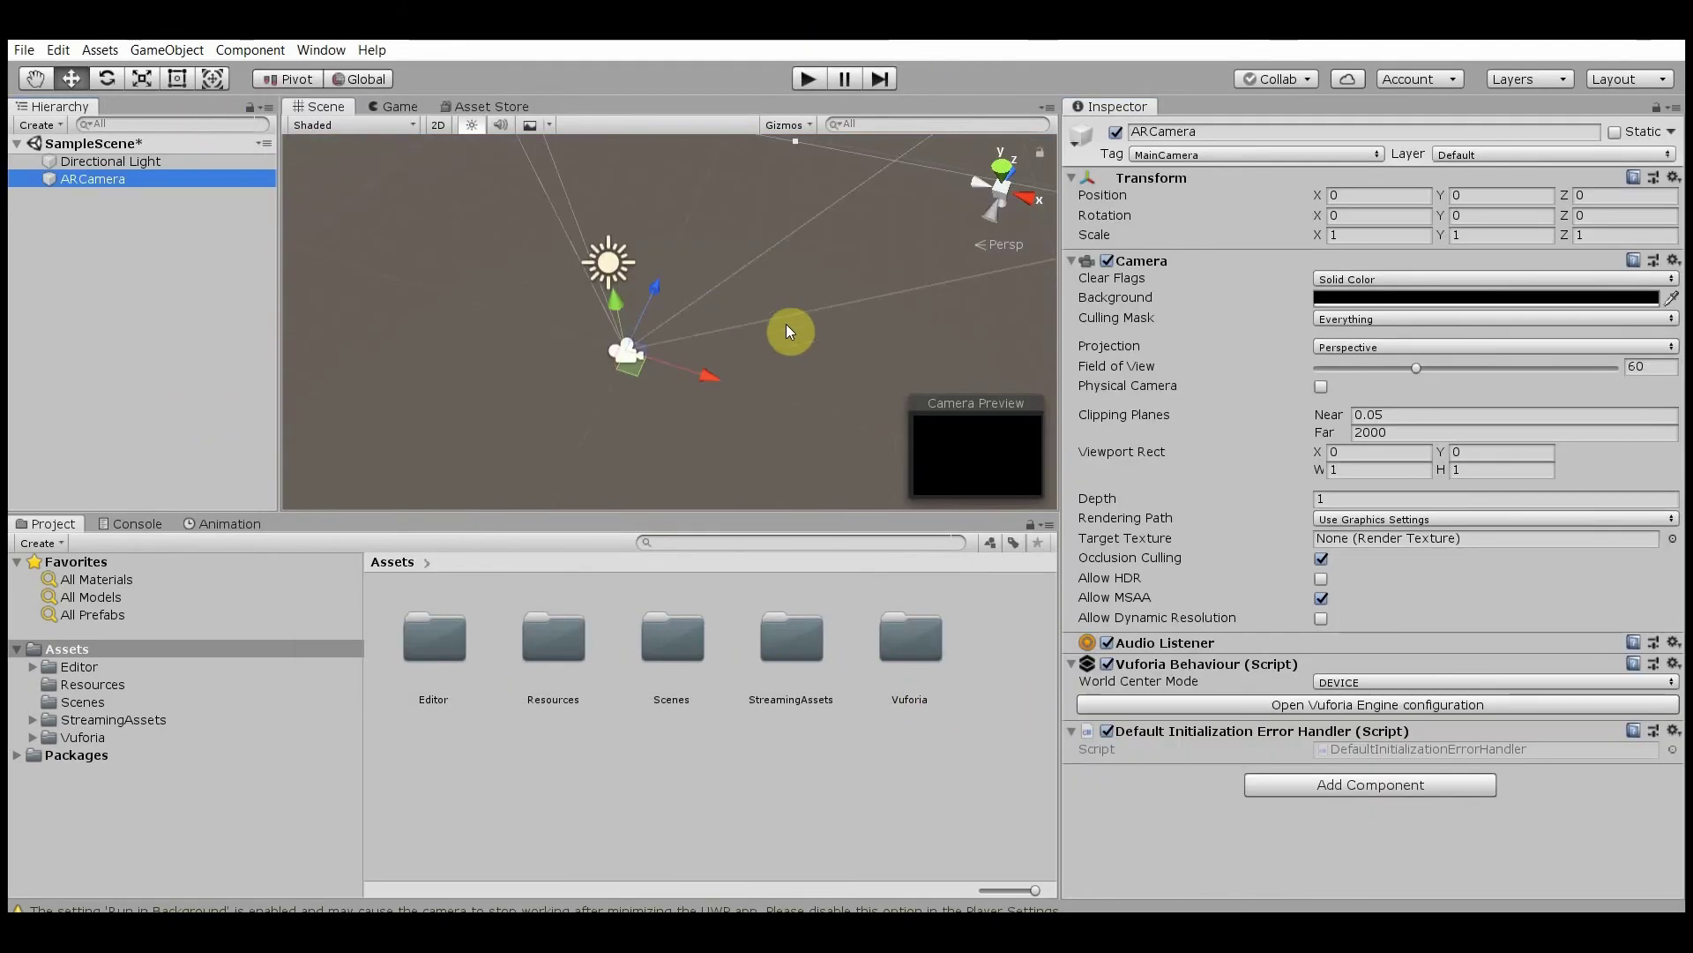
pyautogui.click(1335, 706)
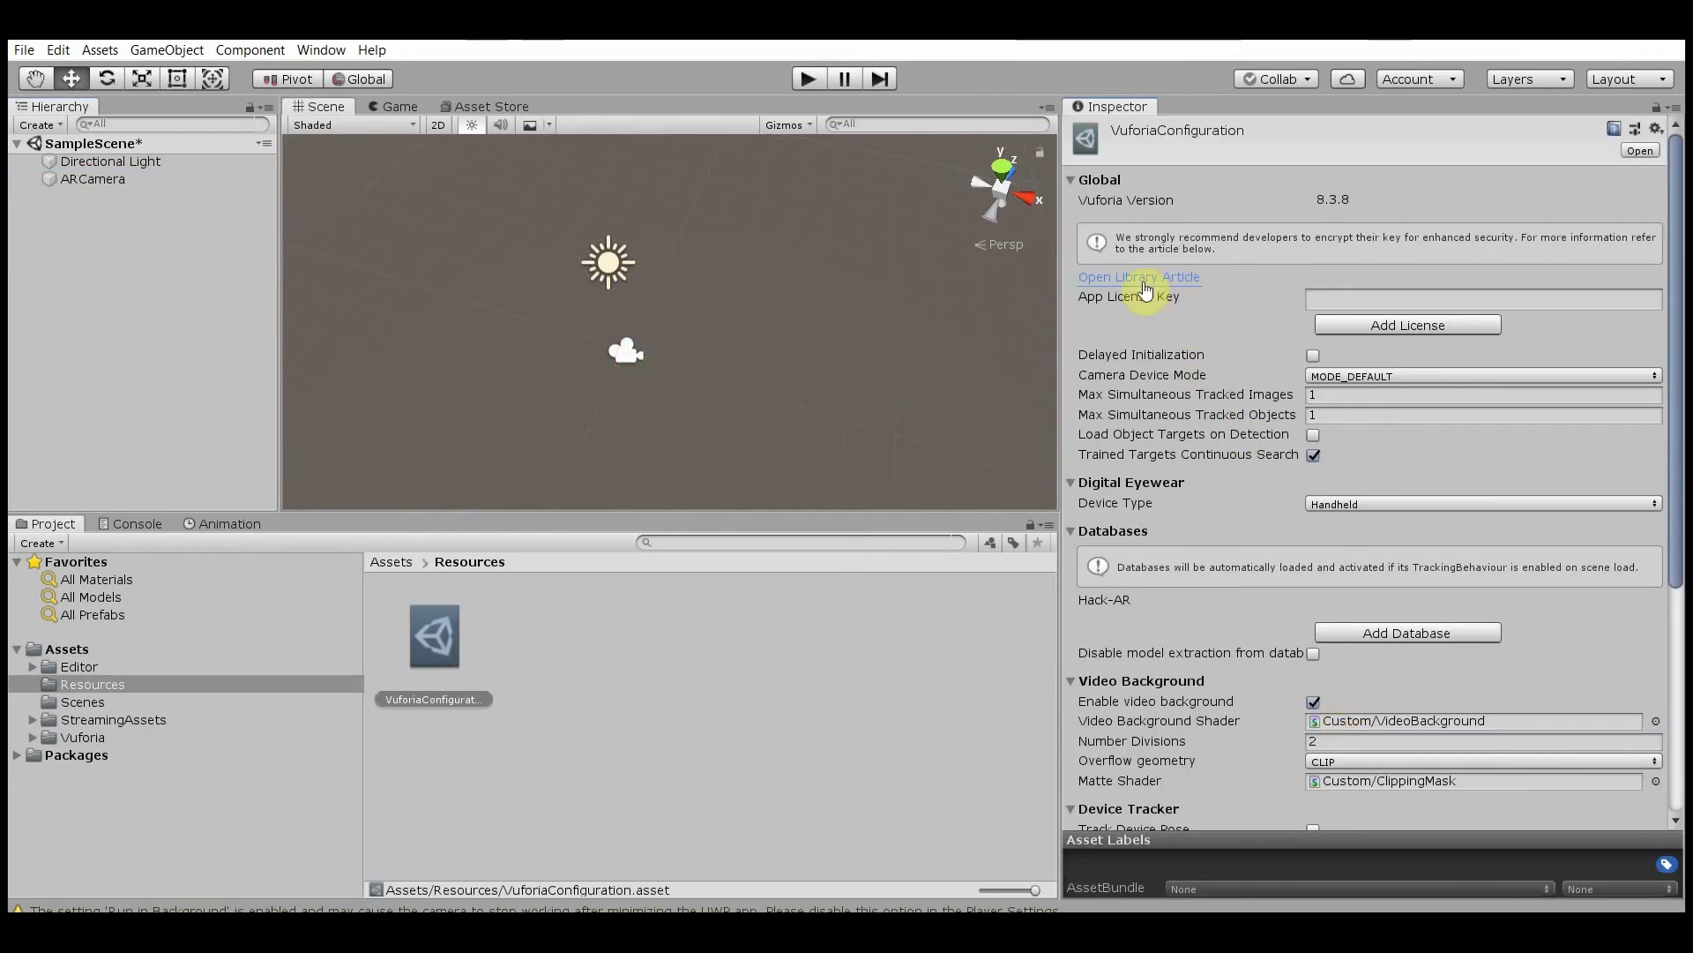
pyautogui.click(1118, 275)
pyautogui.click(635, 526)
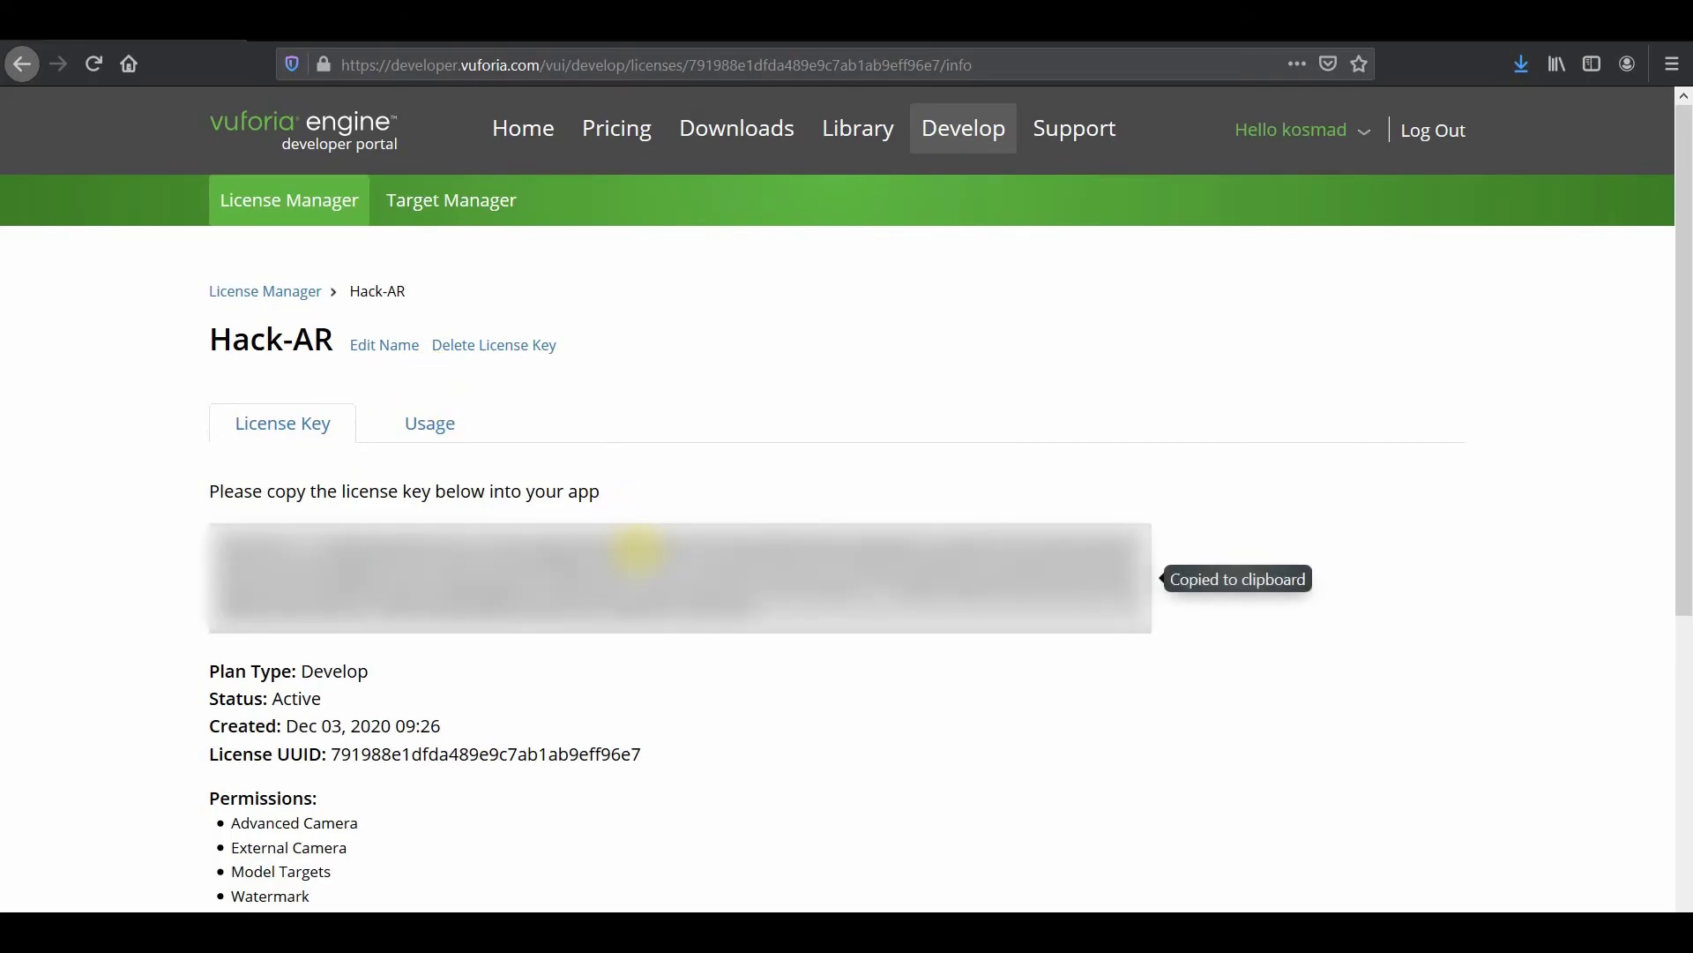
pyautogui.hotkey('alt', 'Tab')
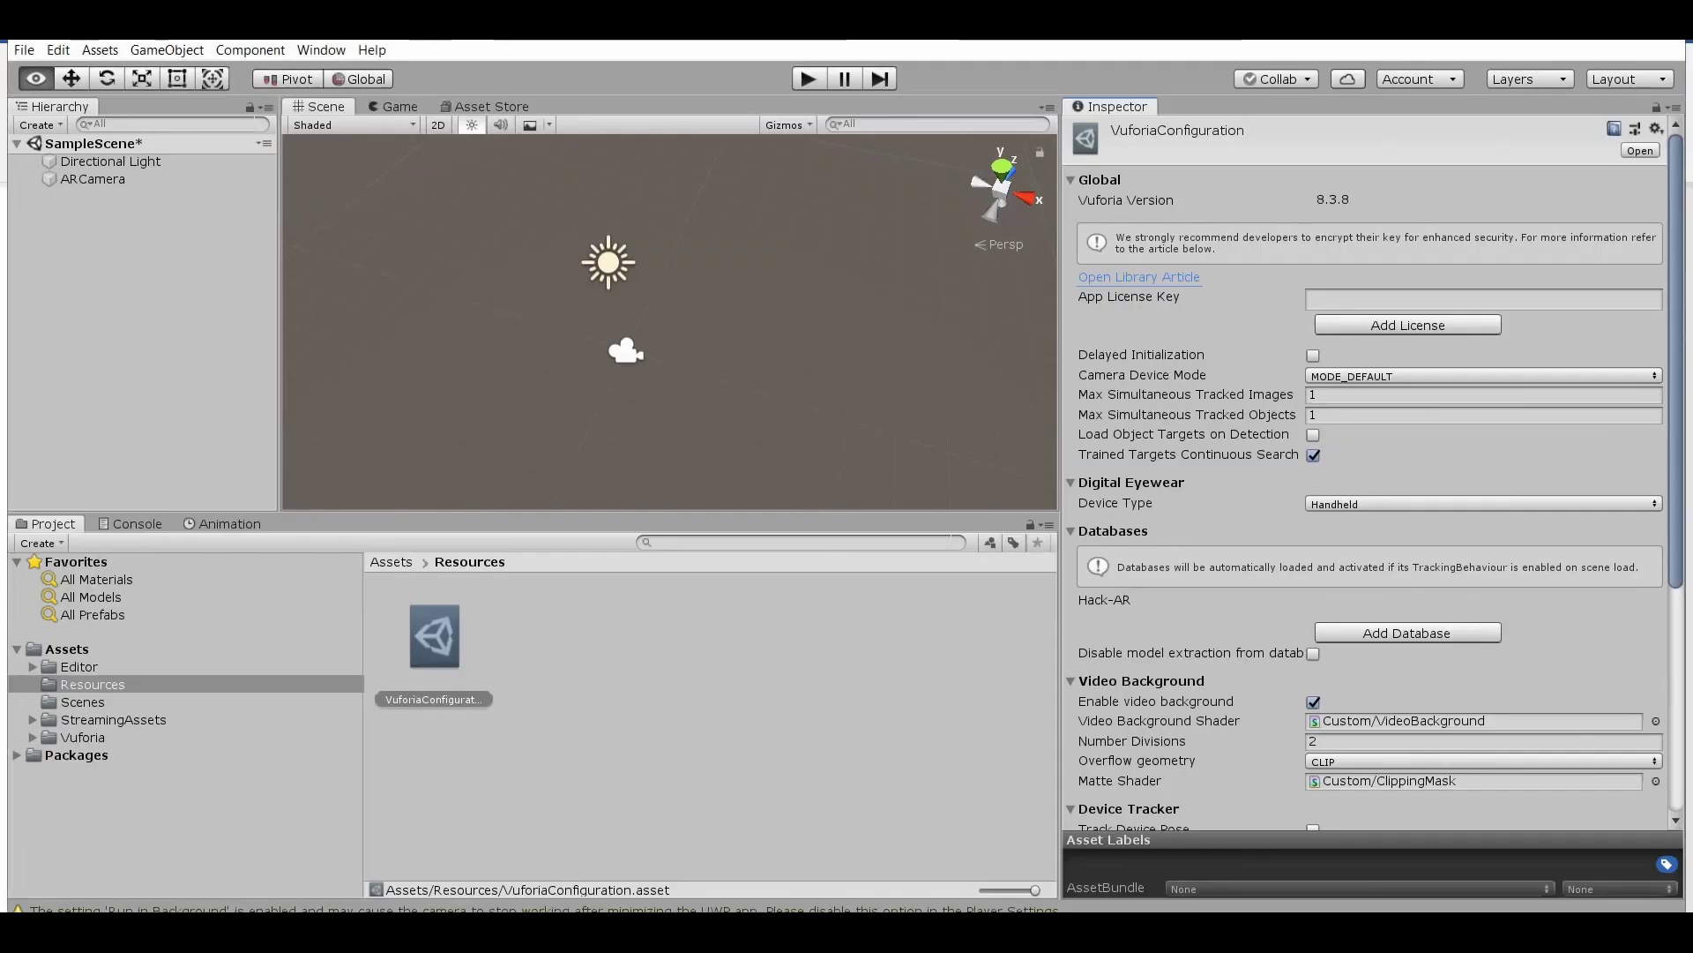
pyautogui.click(1401, 298)
pyautogui.hotkey('ctrl', 'v')
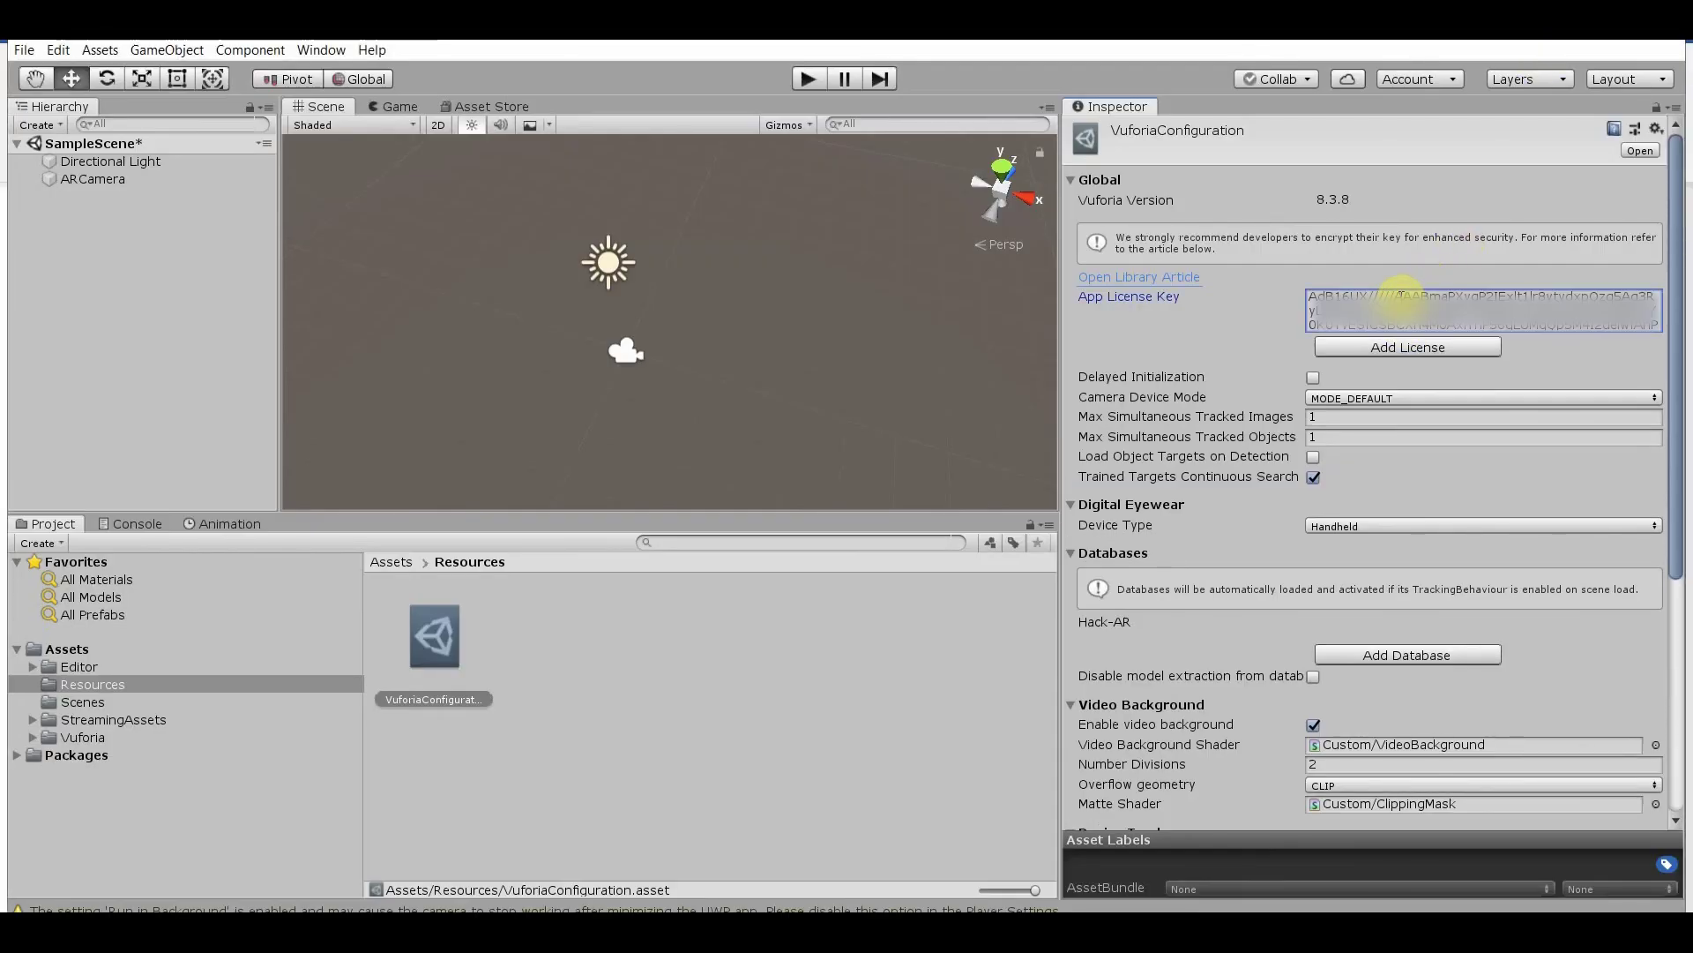